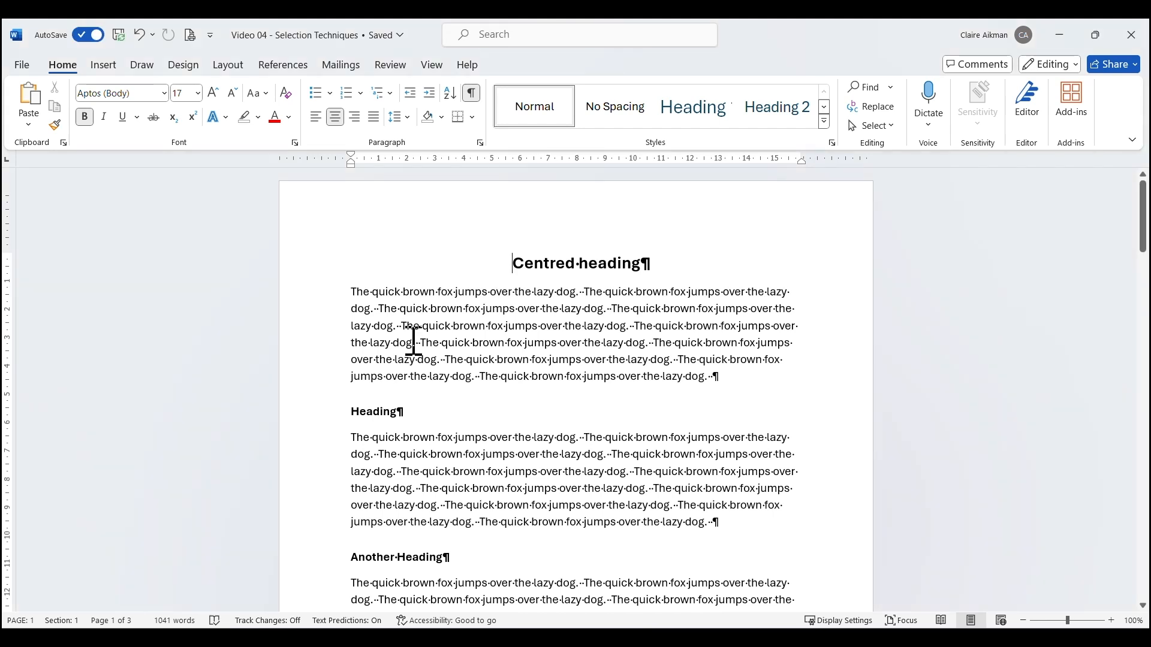
# Make the word "quick" in the second line of the first body paragraph bold and red
pyautogui.click(418, 309)
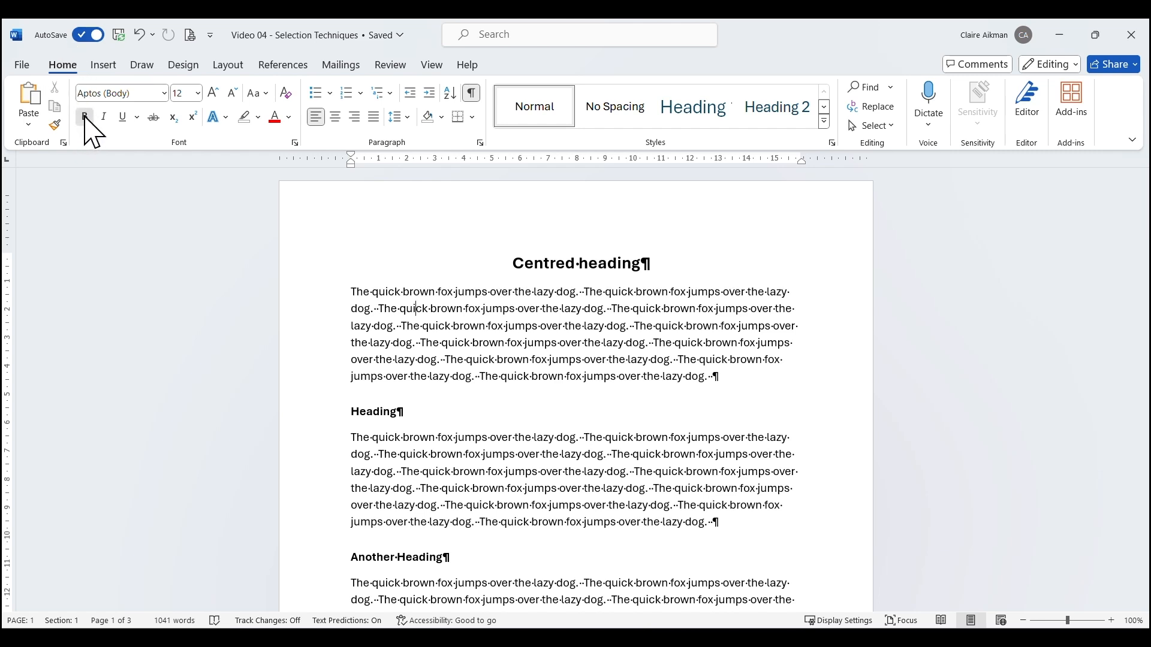
pyautogui.click(84, 116)
pyautogui.click(275, 118)
pyautogui.click(417, 310)
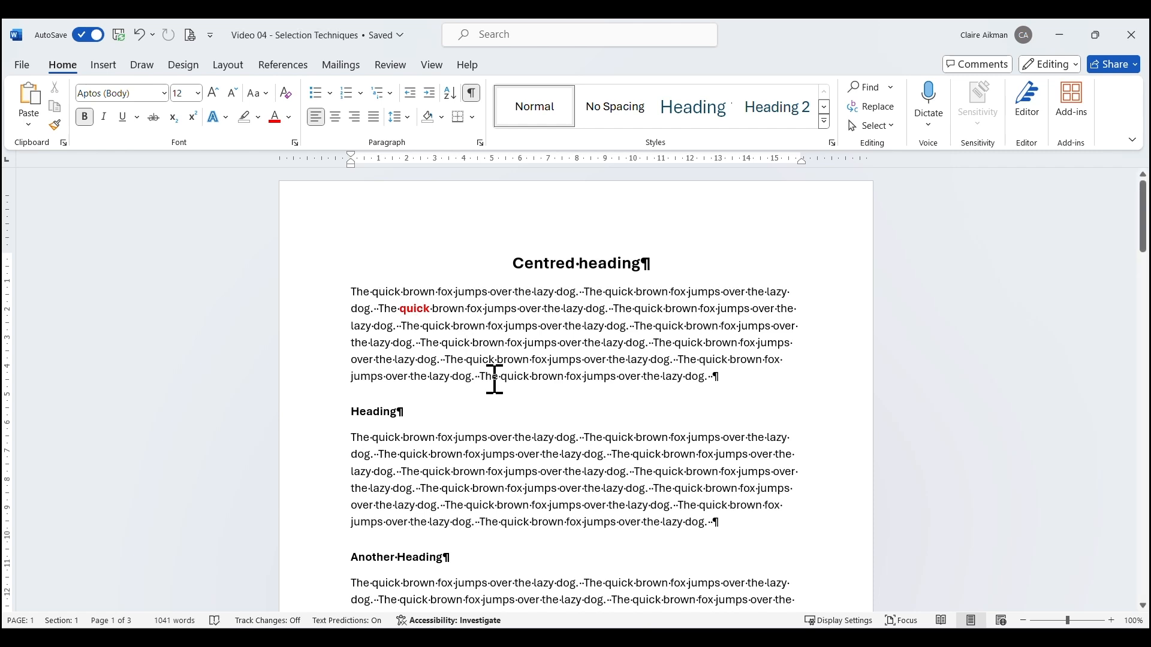
# Make the words "quick brown" in the second sentence starting on the first paragraph's second line bold and red
pyautogui.click(655, 308)
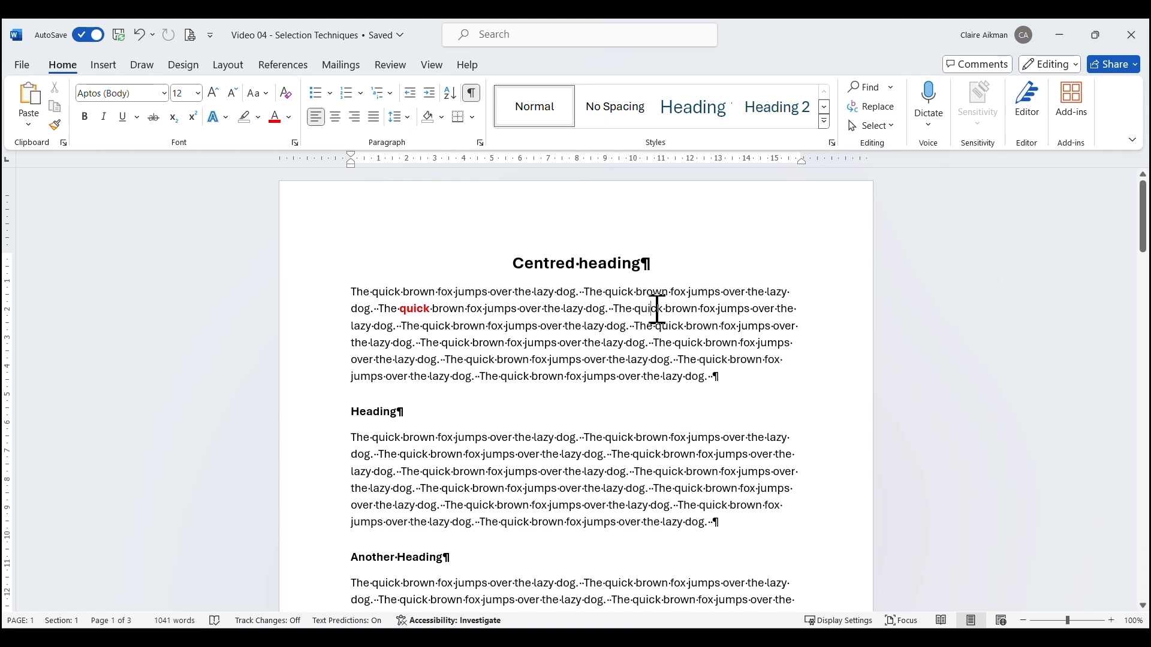
pyautogui.moveTo(667, 309); pyautogui.dragTo(680, 310)
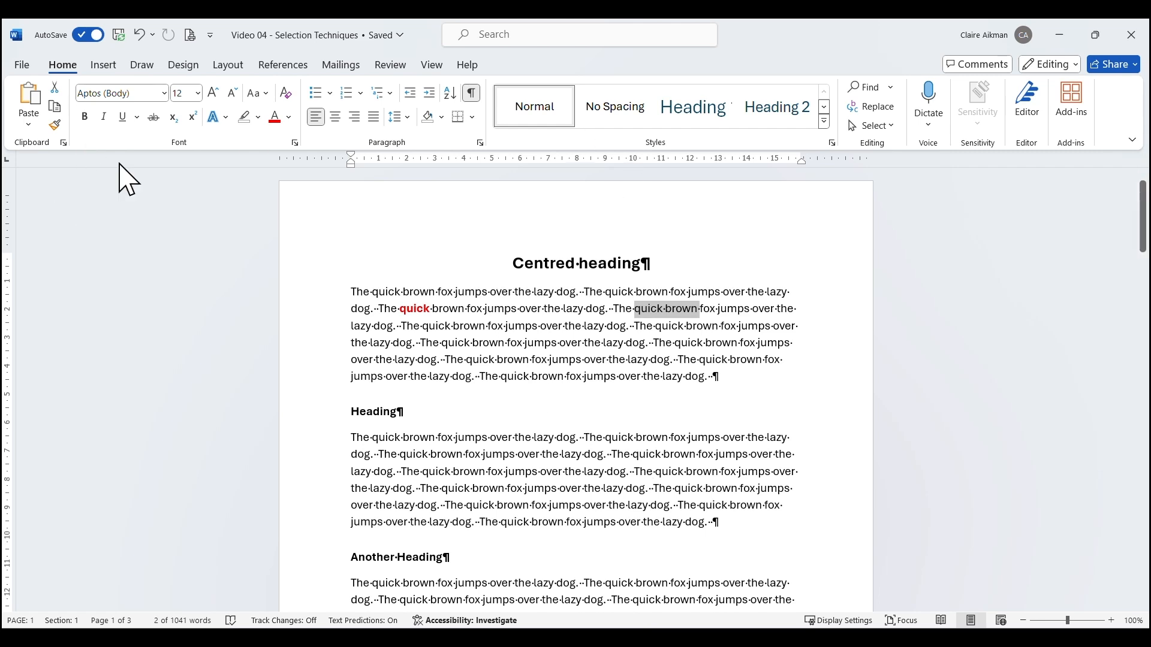
pyautogui.click(85, 116)
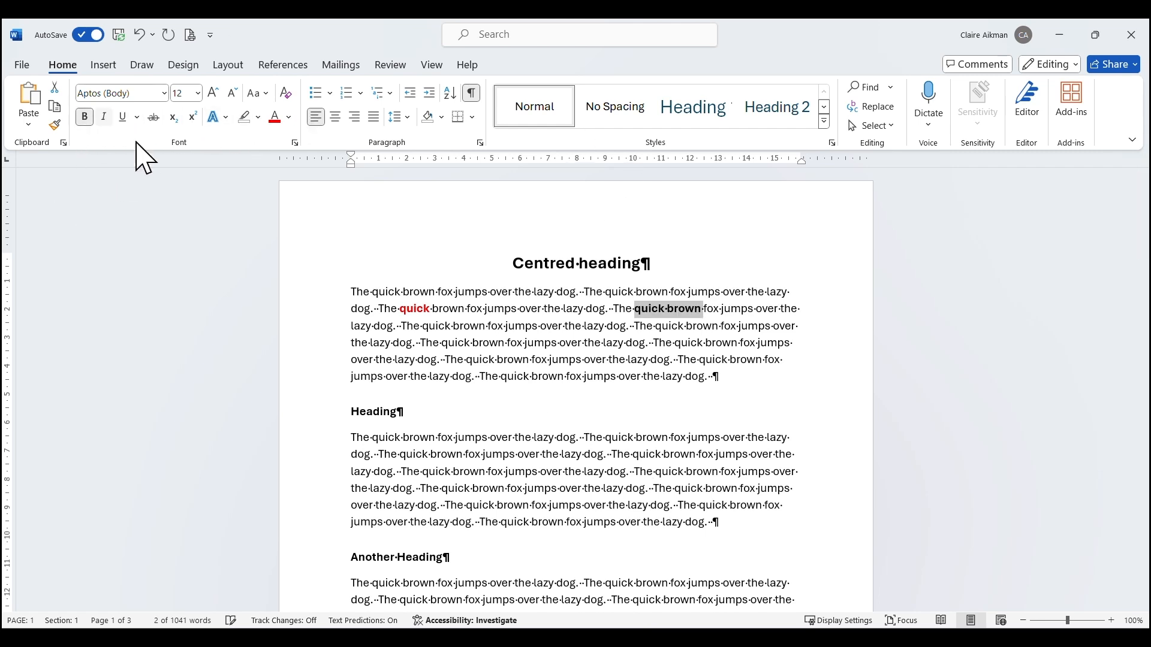
pyautogui.click(279, 119)
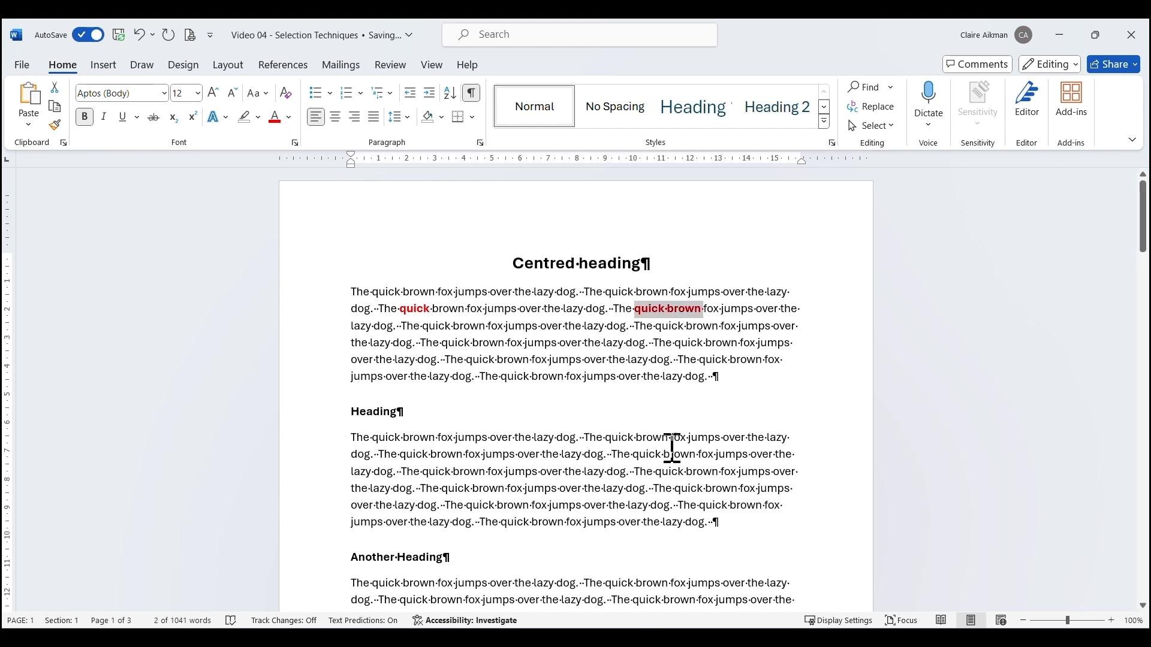
# Delete the word "quick" from the third line of the first body paragraph
pyautogui.click(552, 327)
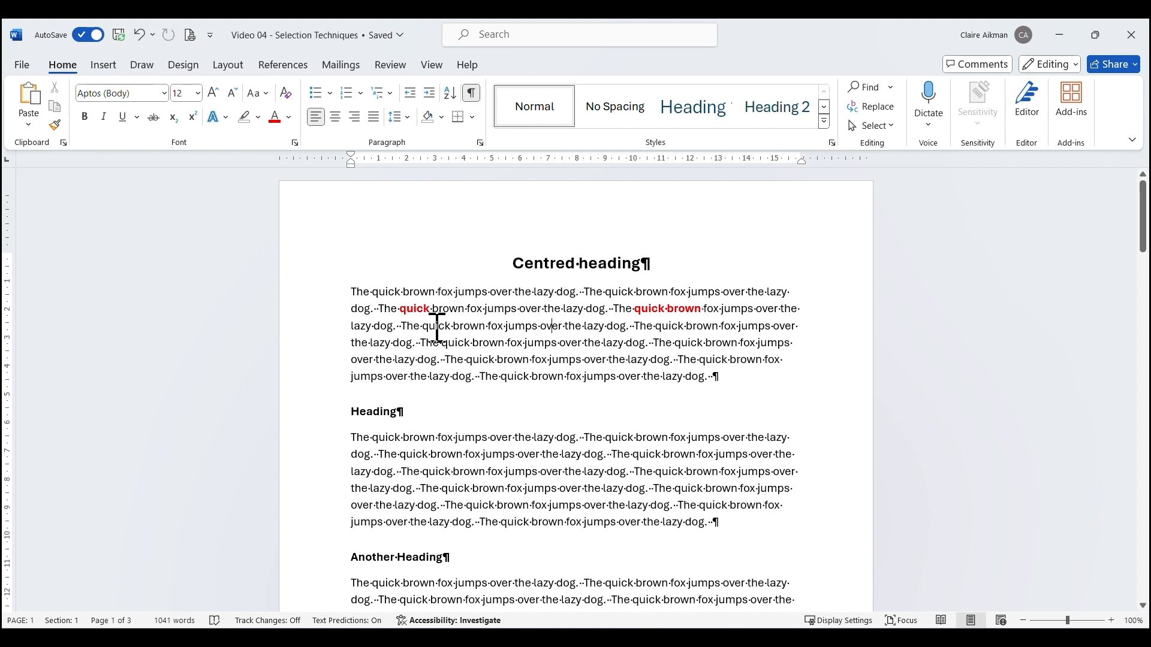
pyautogui.doubleClick(437, 328)
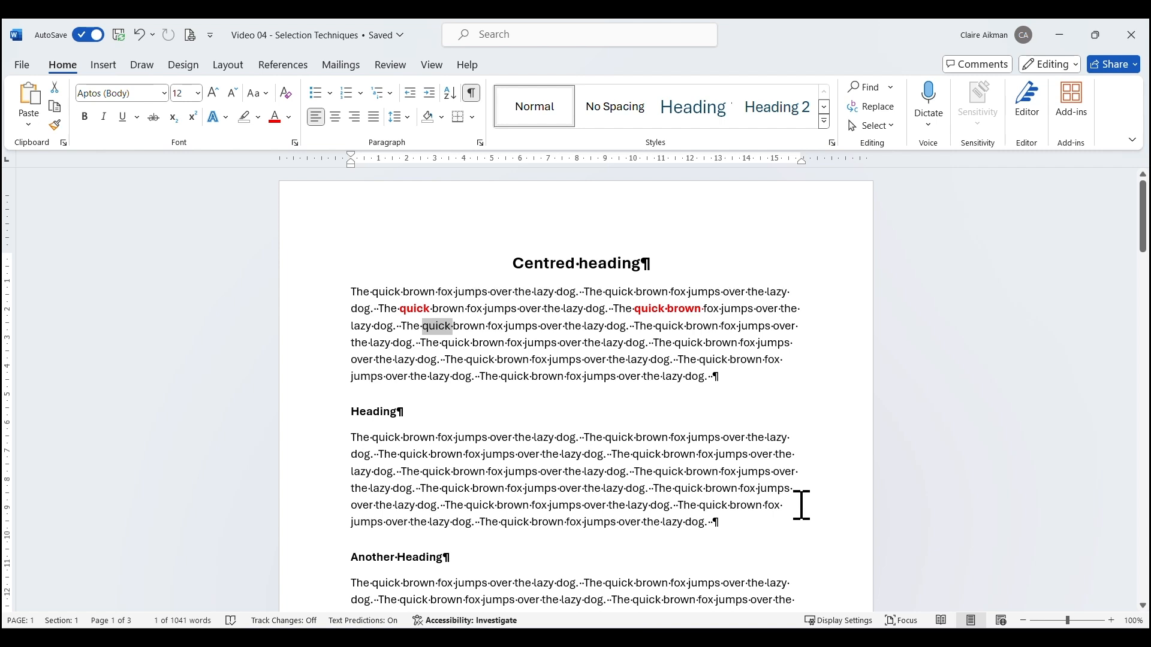
pyautogui.press('Delete')
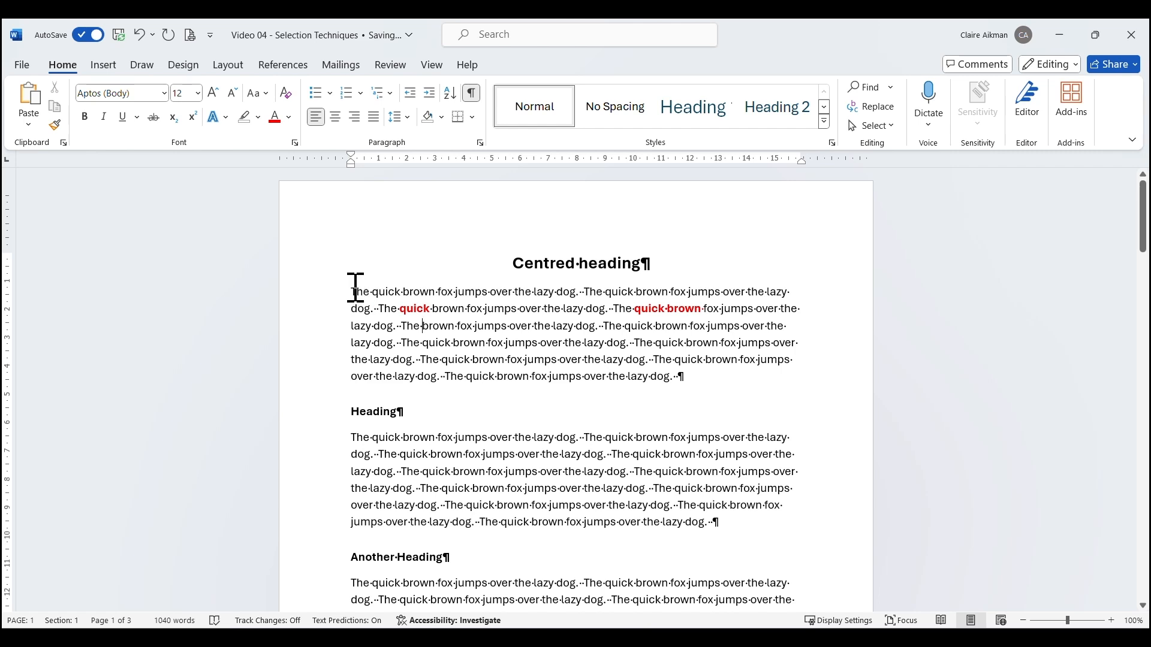
# Select whole single lines in turn, including the "Centred heading" line and the first three lines of the first paragraph
pyautogui.click(325, 292)
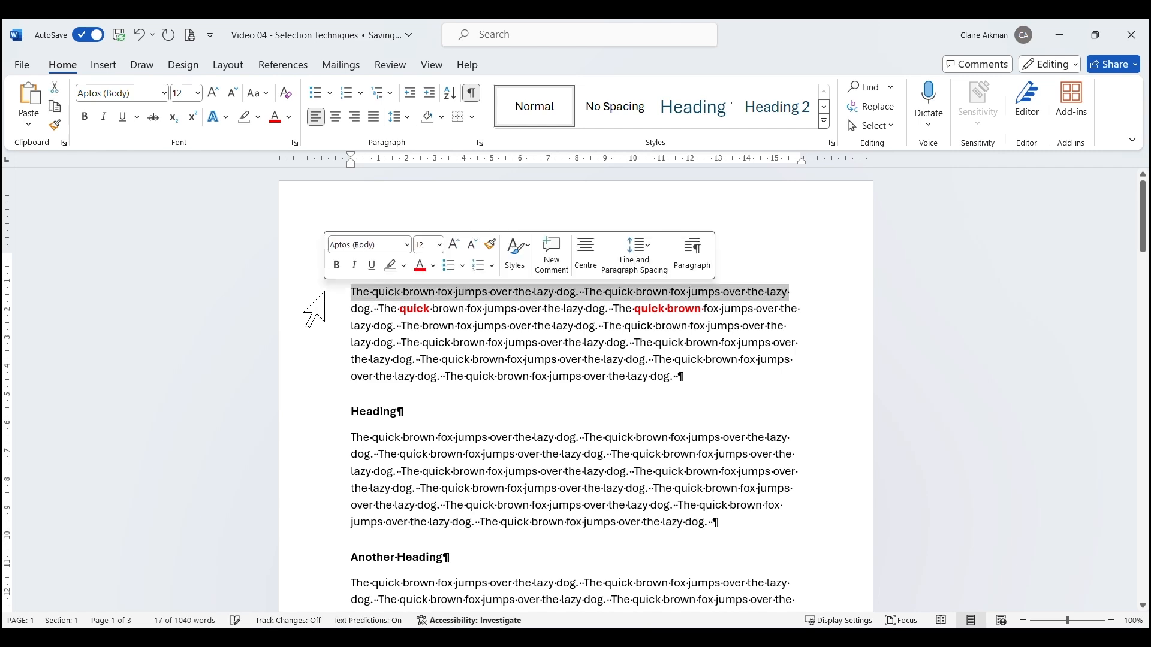
pyautogui.click(323, 310)
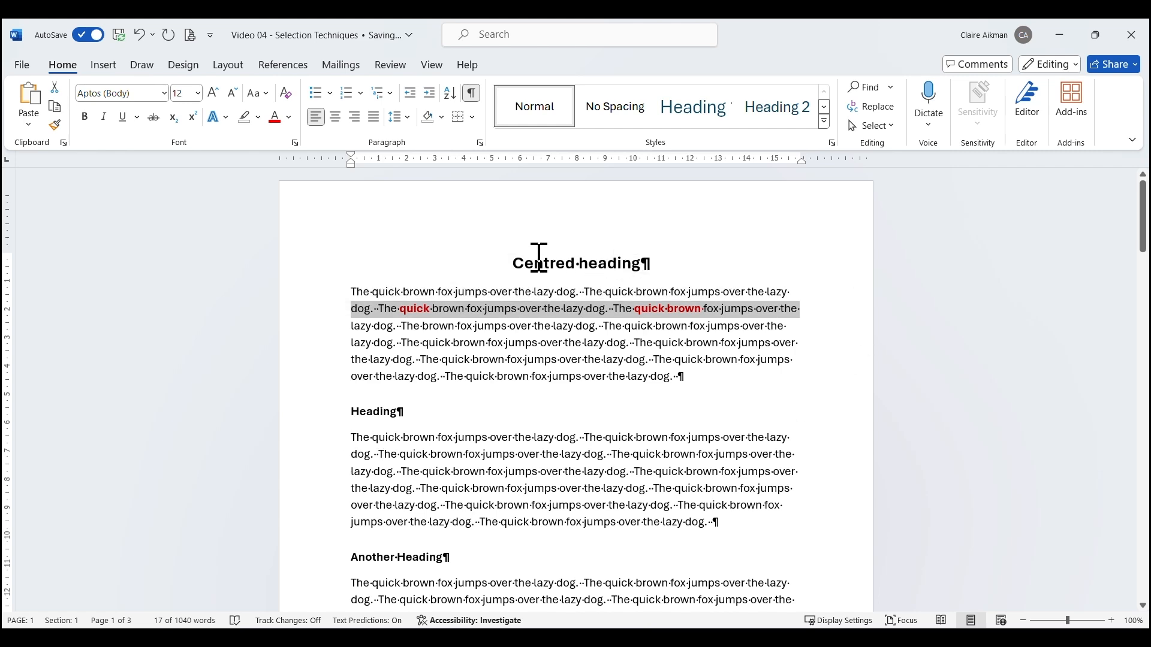
pyautogui.click(319, 260)
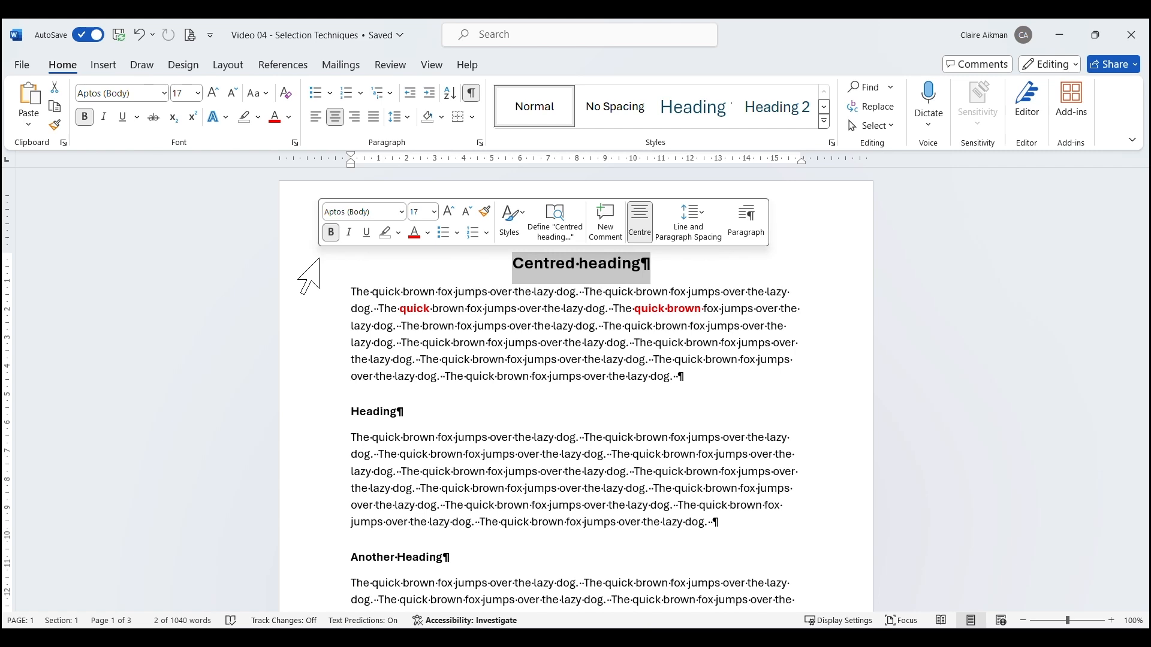
pyautogui.click(329, 293)
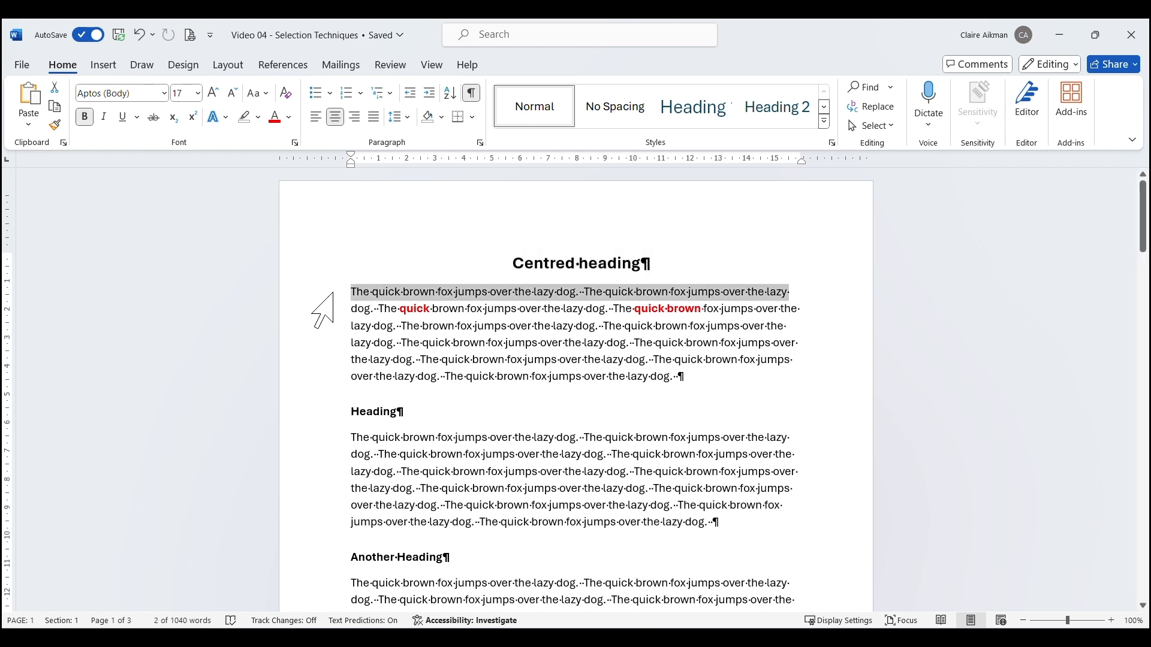
pyautogui.click(333, 316)
pyautogui.click(332, 328)
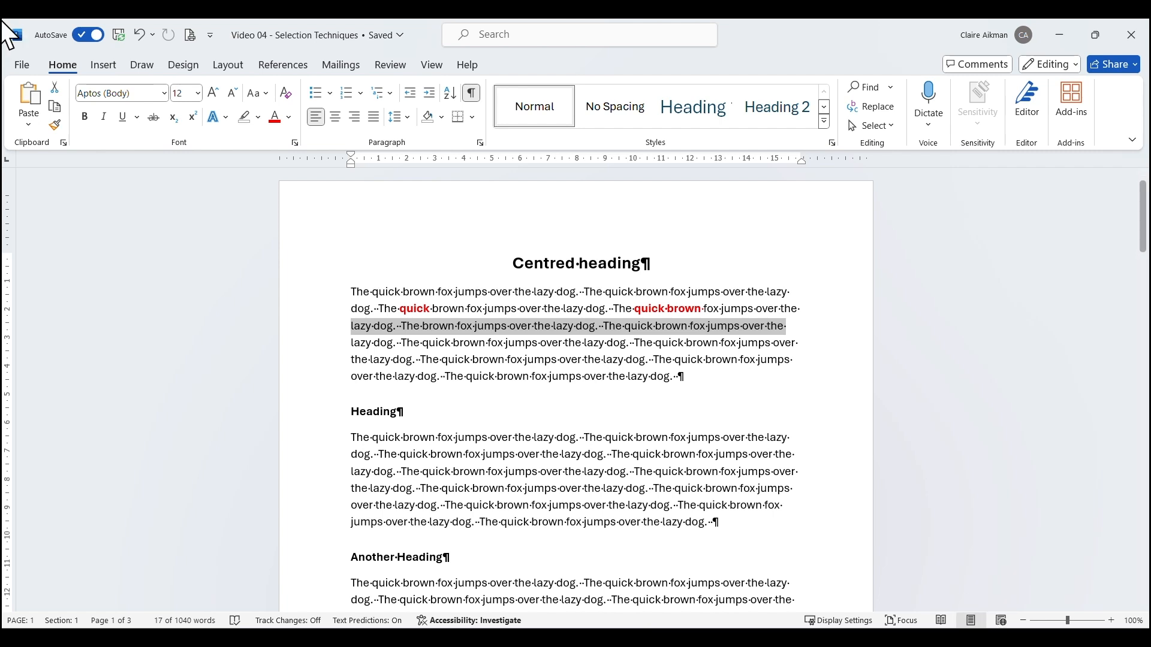
# Switch to Draft view and select the first three lines of the first body paragraph one at a time
pyautogui.click(429, 66)
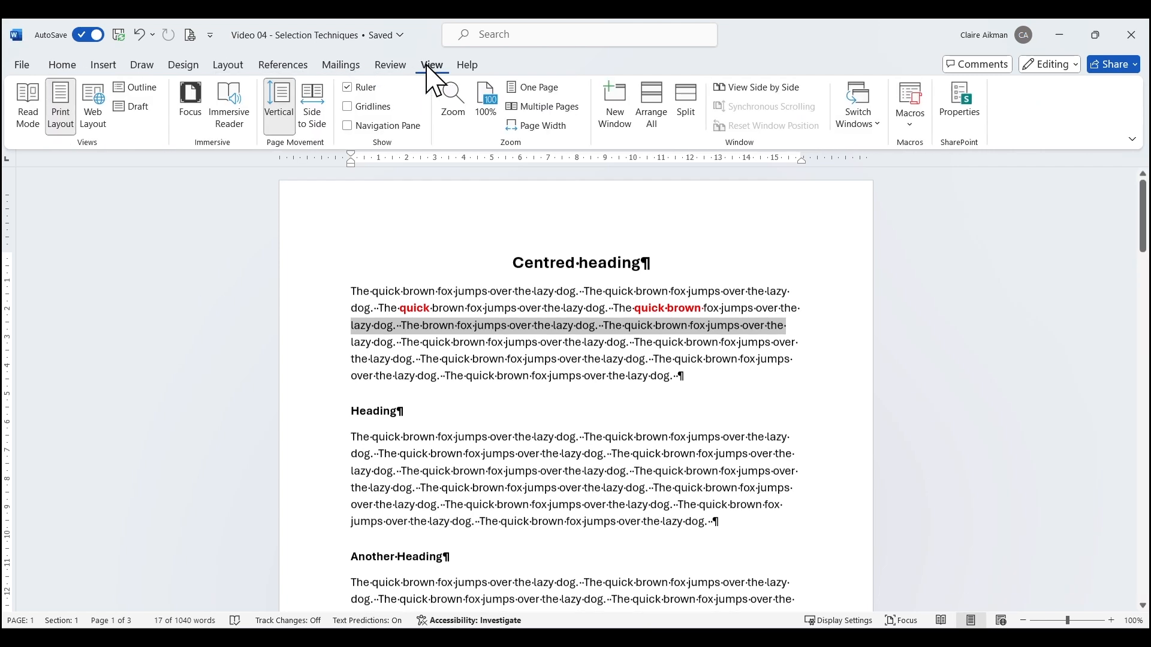
pyautogui.click(126, 109)
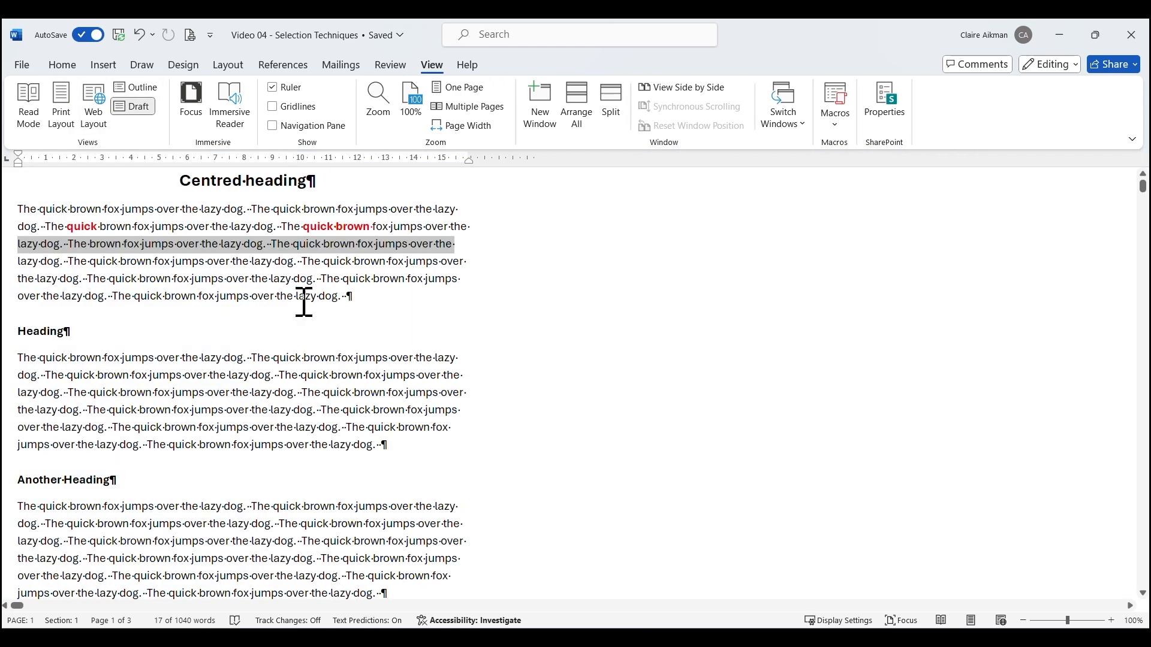
pyautogui.click(64, 330)
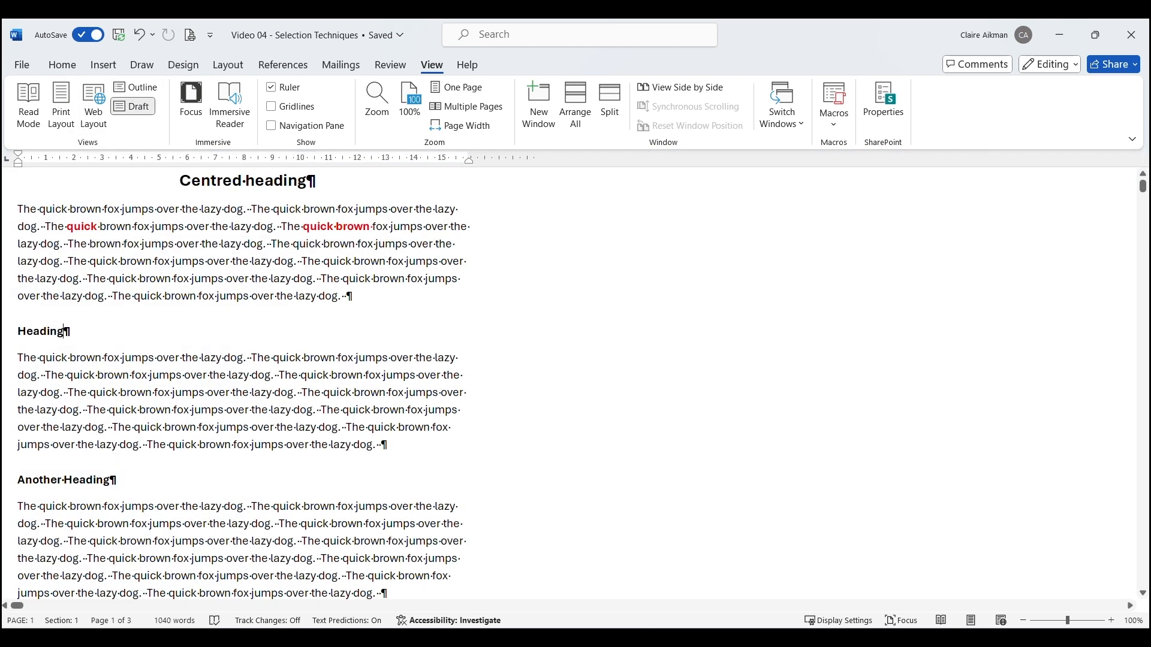
pyautogui.click(7, 214)
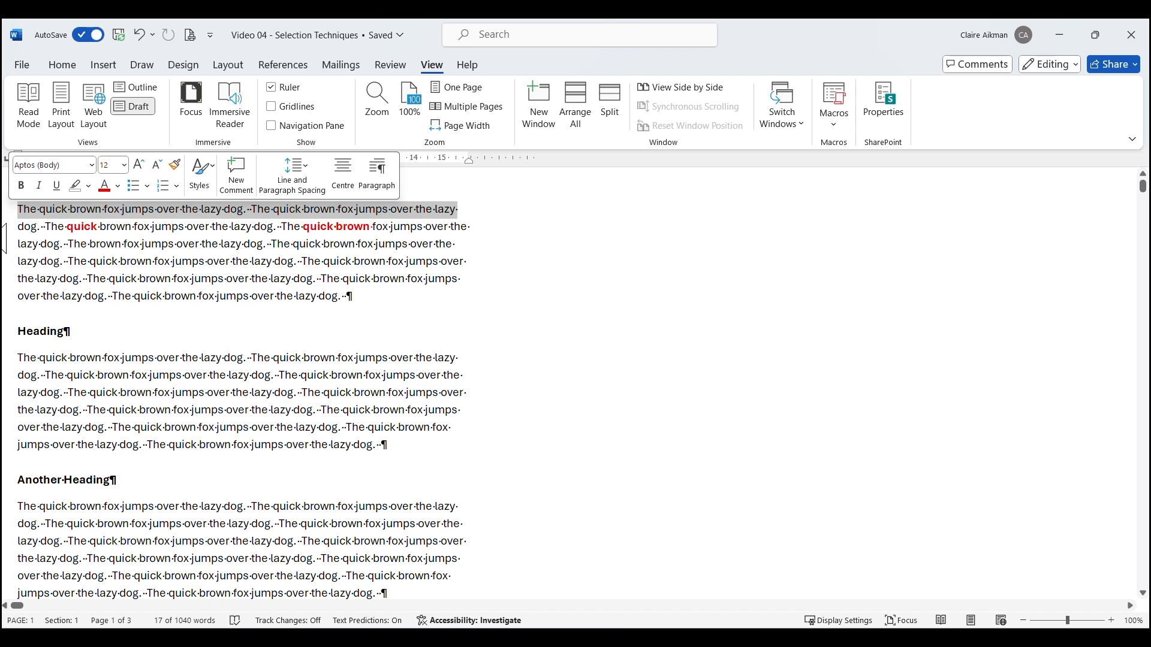
pyautogui.click(6, 229)
pyautogui.click(6, 244)
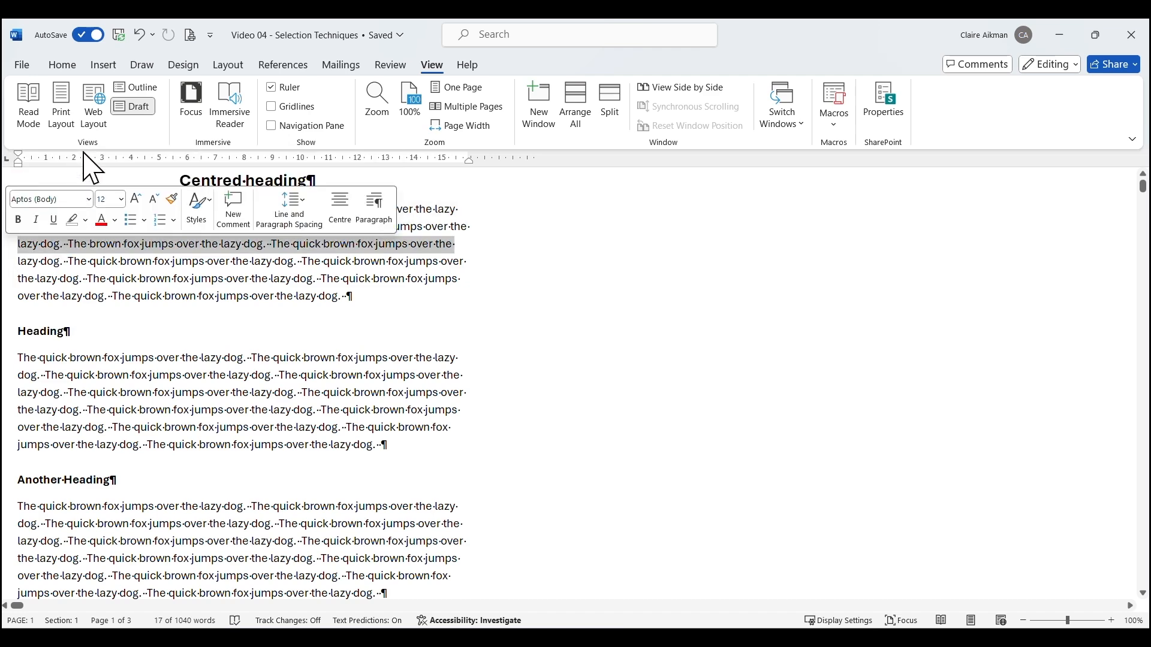
# Return to Print Layout view and select the third line of the first body paragraph
pyautogui.click(61, 108)
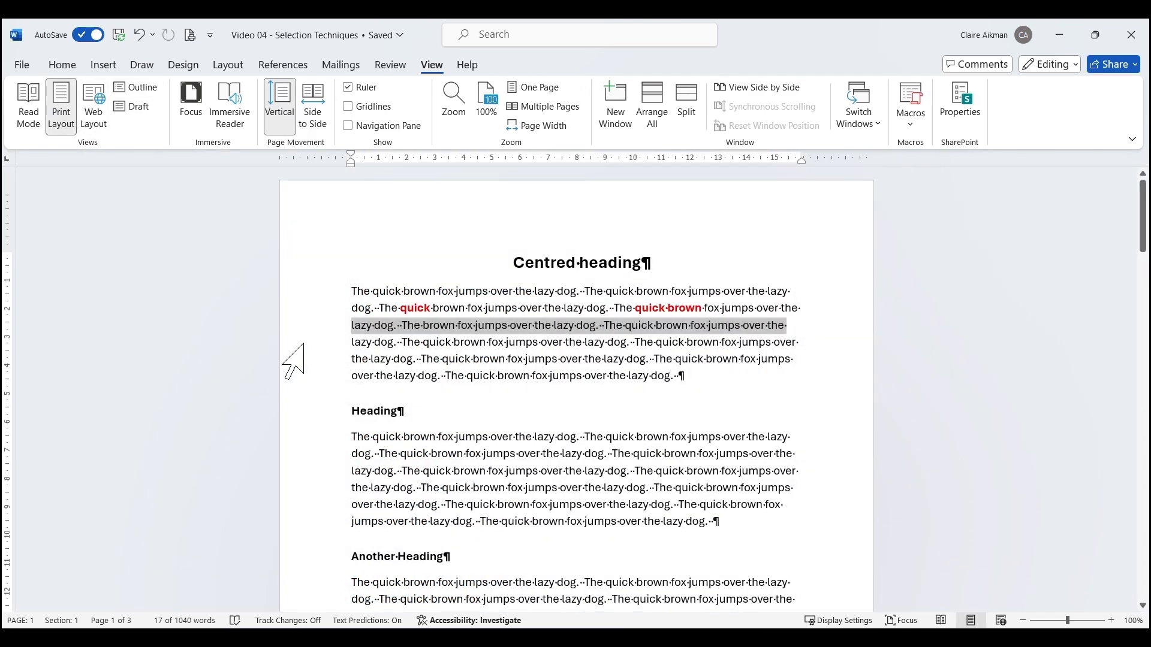
pyautogui.click(604, 343)
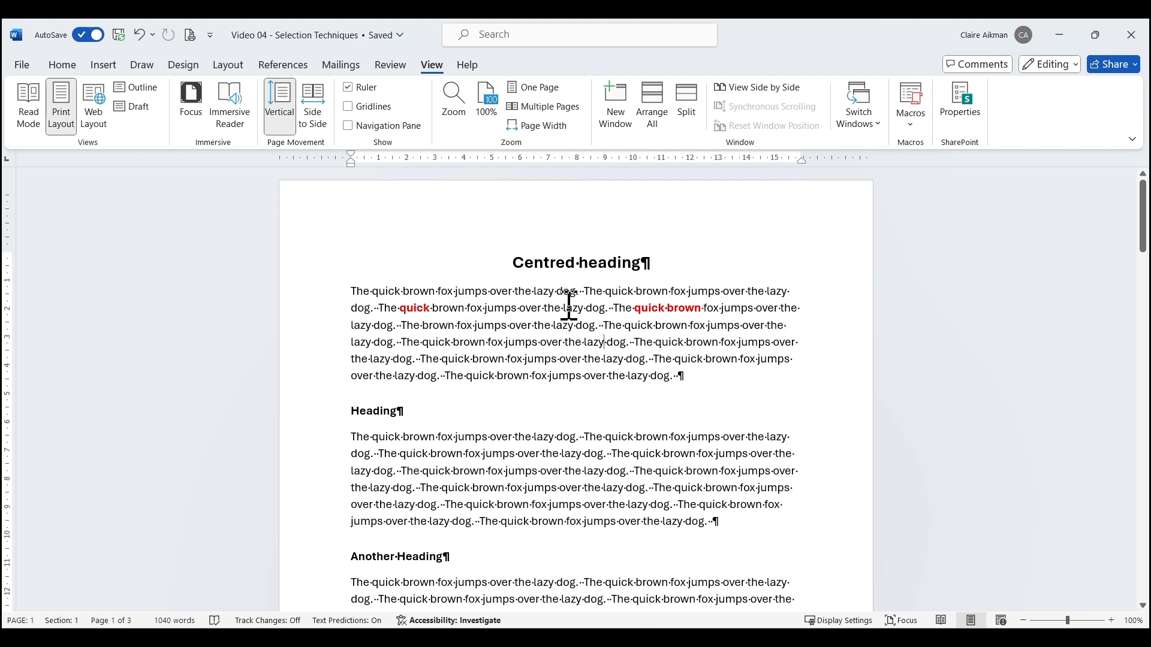
pyautogui.click(318, 331)
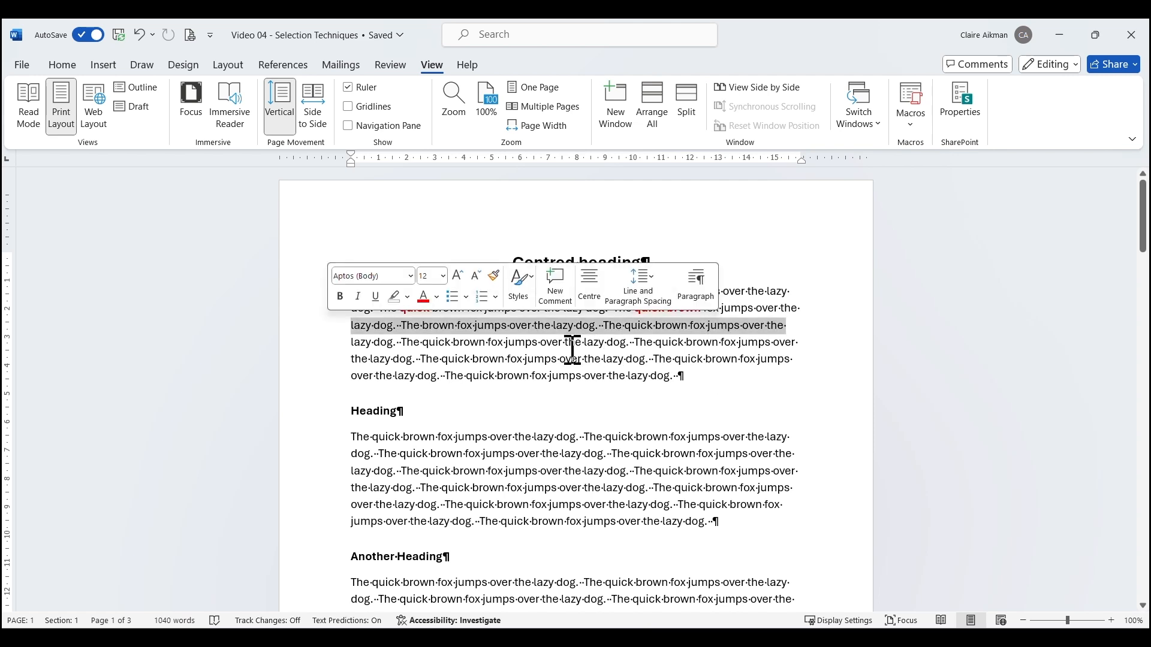
# Select the whole first body paragraph, then the whole paragraph below the first "Heading" line instead
pyautogui.doubleClick(296, 348)
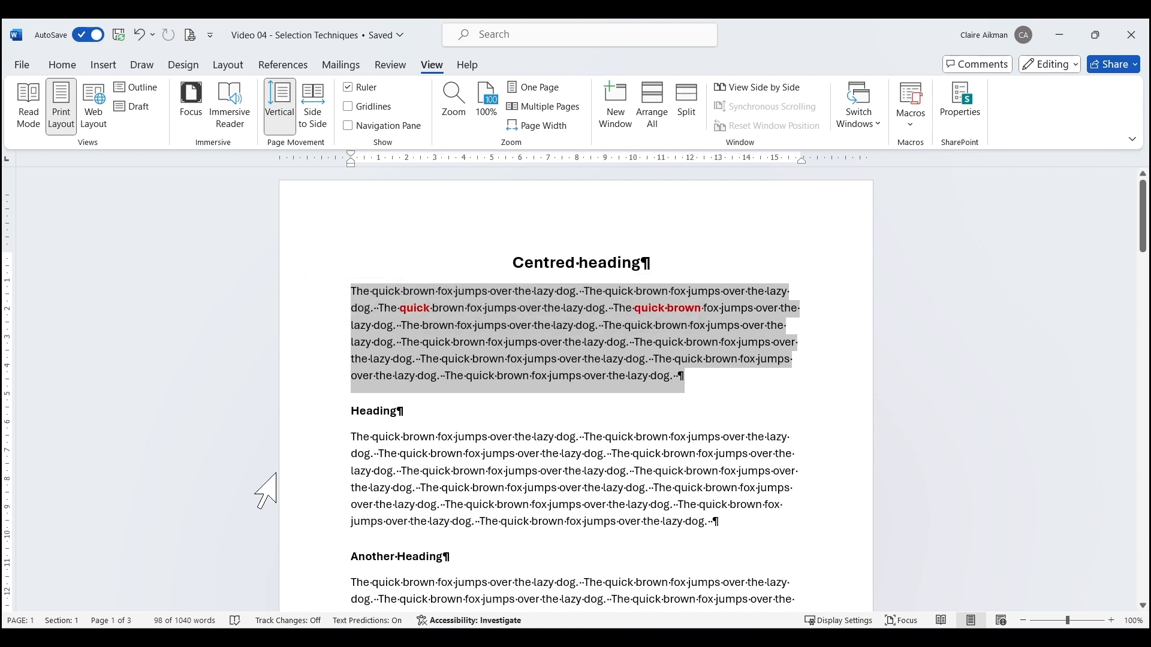
pyautogui.doubleClick(289, 501)
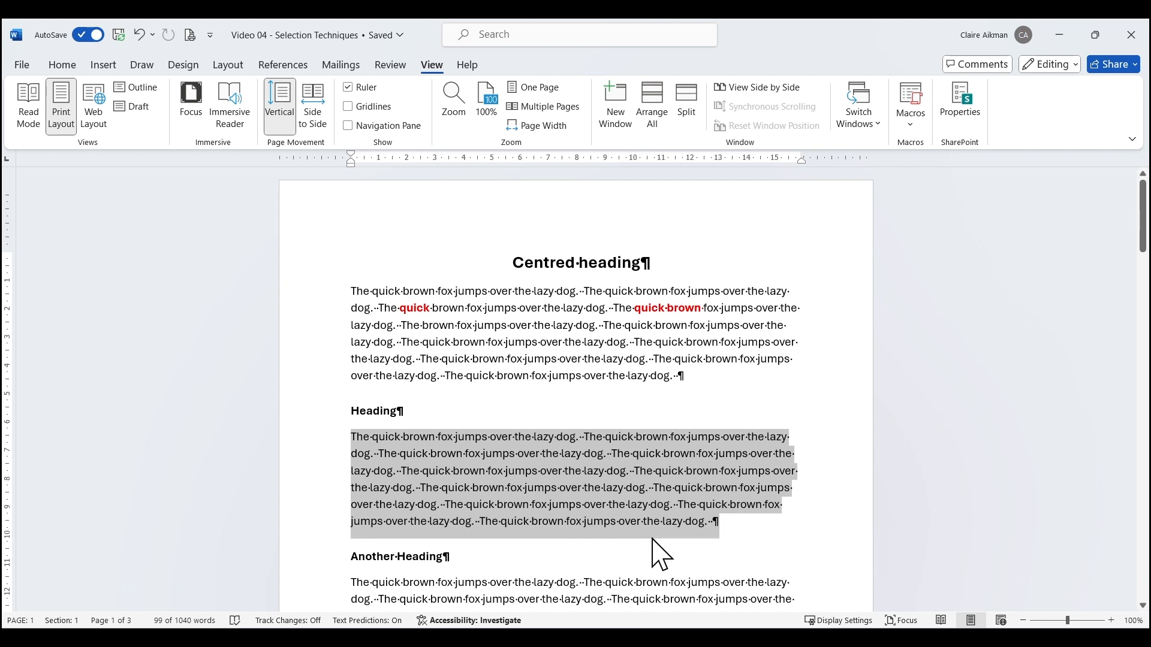
# Select the single "Heading" line above the second body paragraph
pyautogui.click(307, 415)
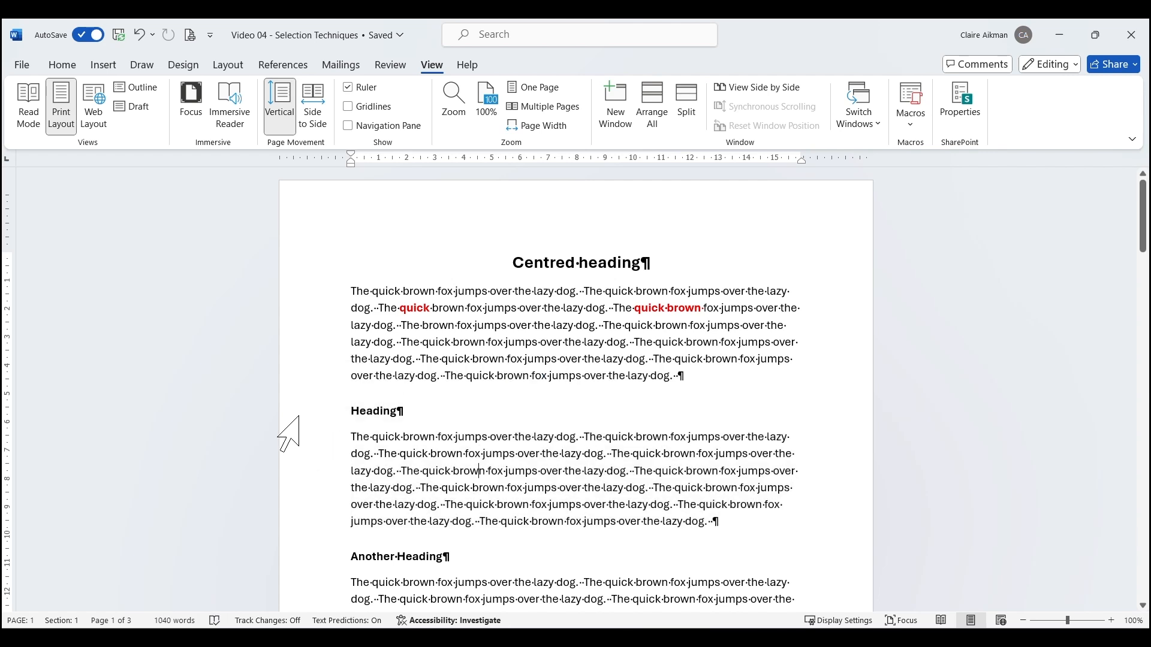
pyautogui.click(477, 476)
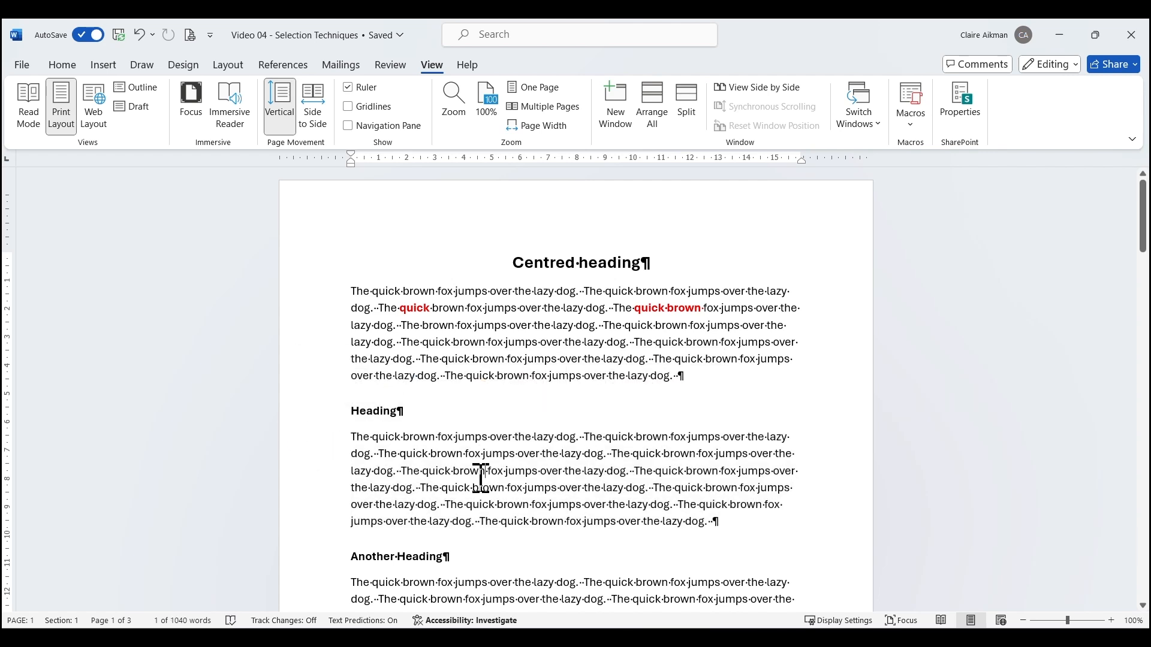
pyautogui.click(309, 410)
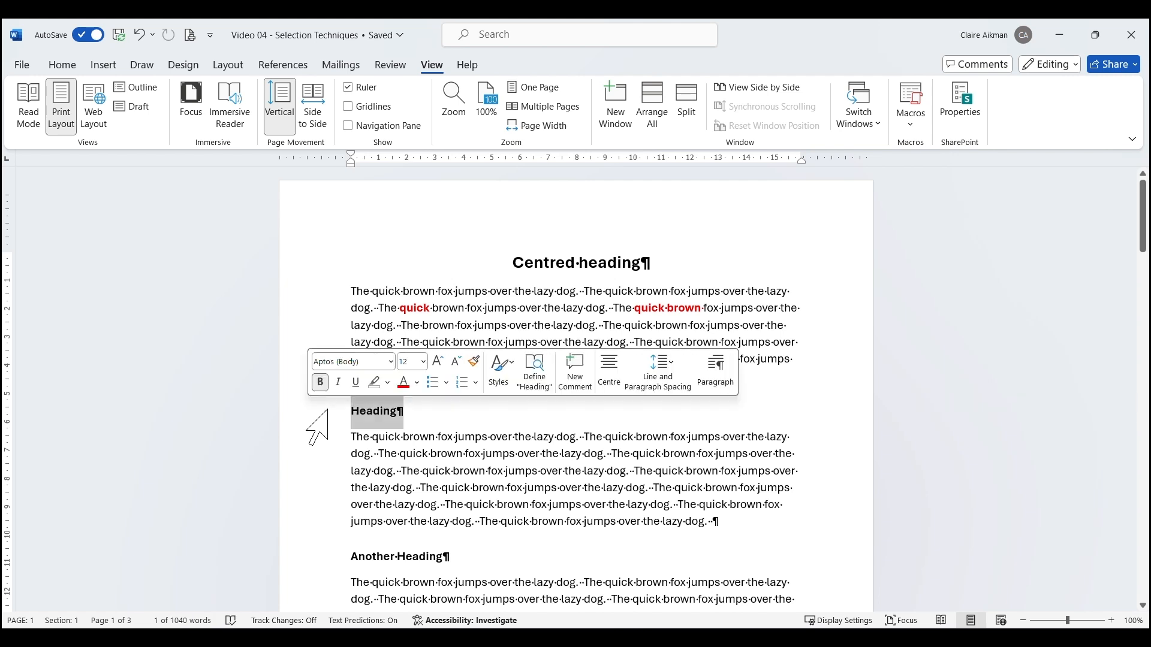
# Select the entire document at once, then clear the selection by placing the cursor in the first paragraph
pyautogui.click(538, 474)
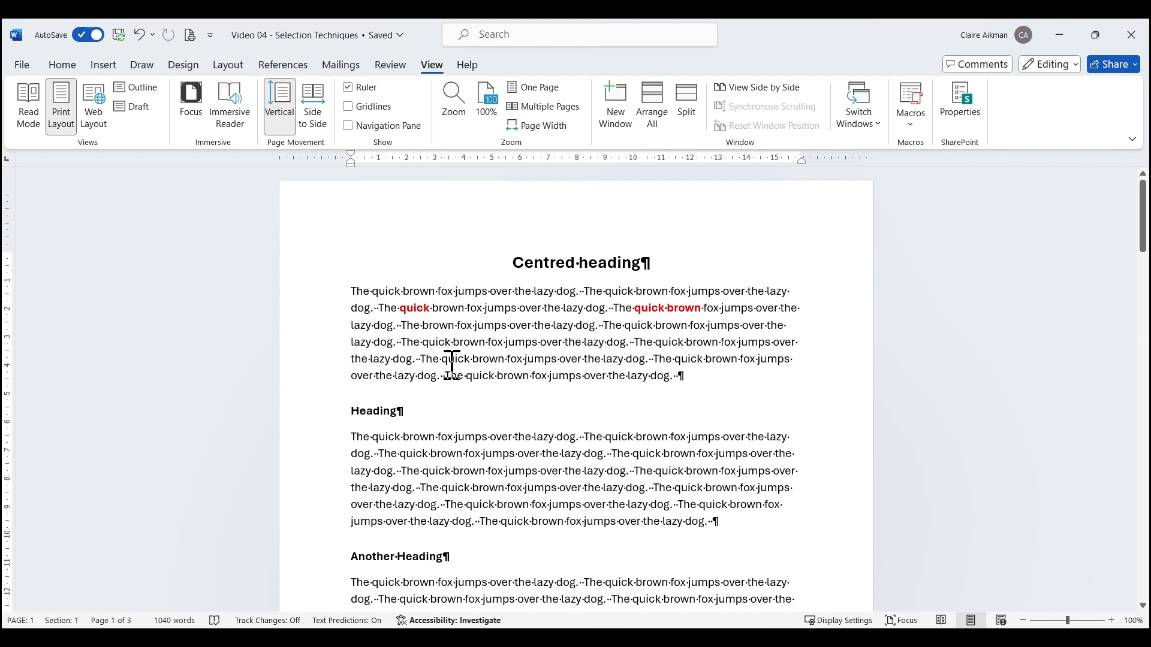
pyautogui.tripleClick(309, 322)
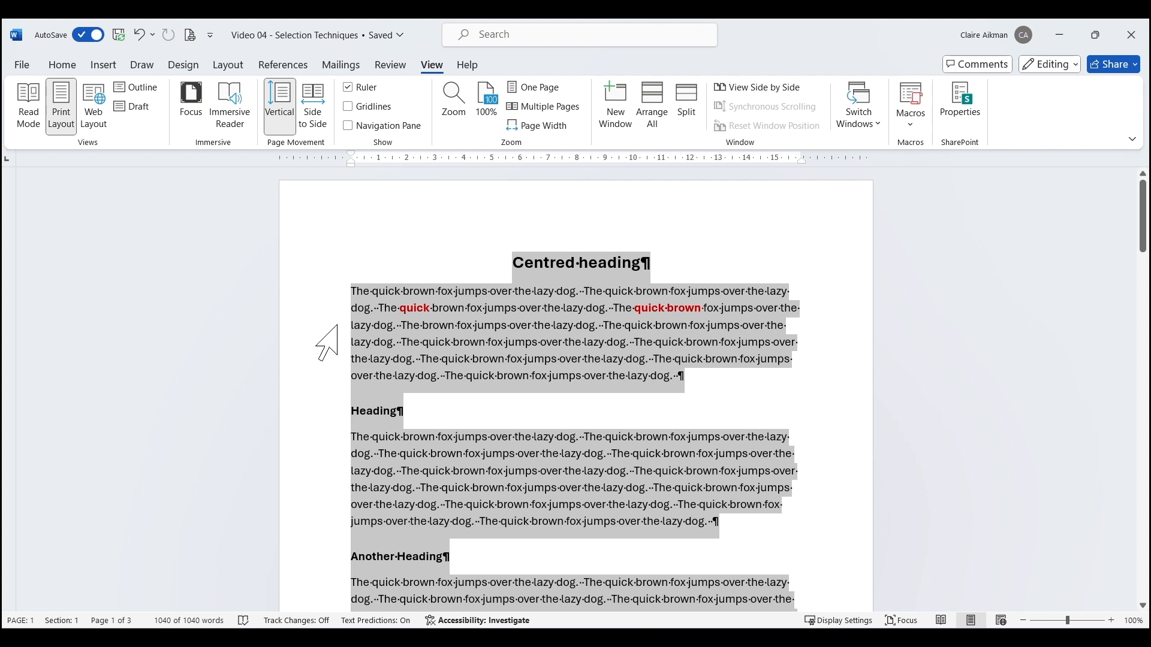
pyautogui.click(420, 325)
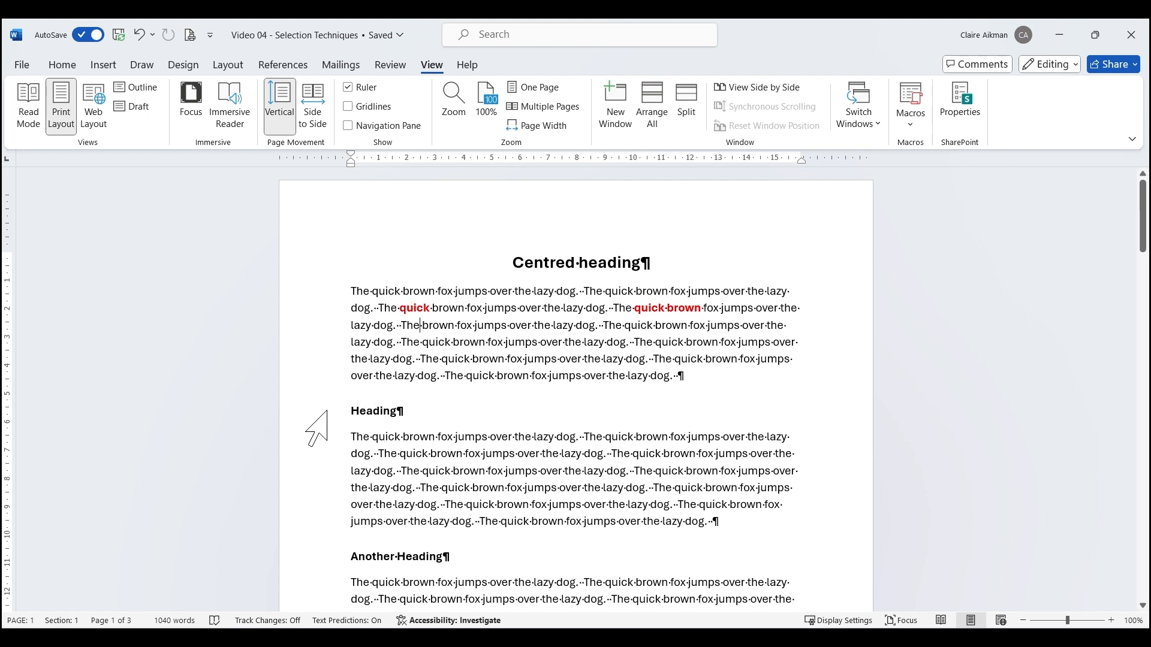
# Select everything from the first "Heading" line through the paragraph ending at the start of page 2, review it, and clear the selection
pyautogui.moveTo(327, 411); pyautogui.dragTo(397, 469)
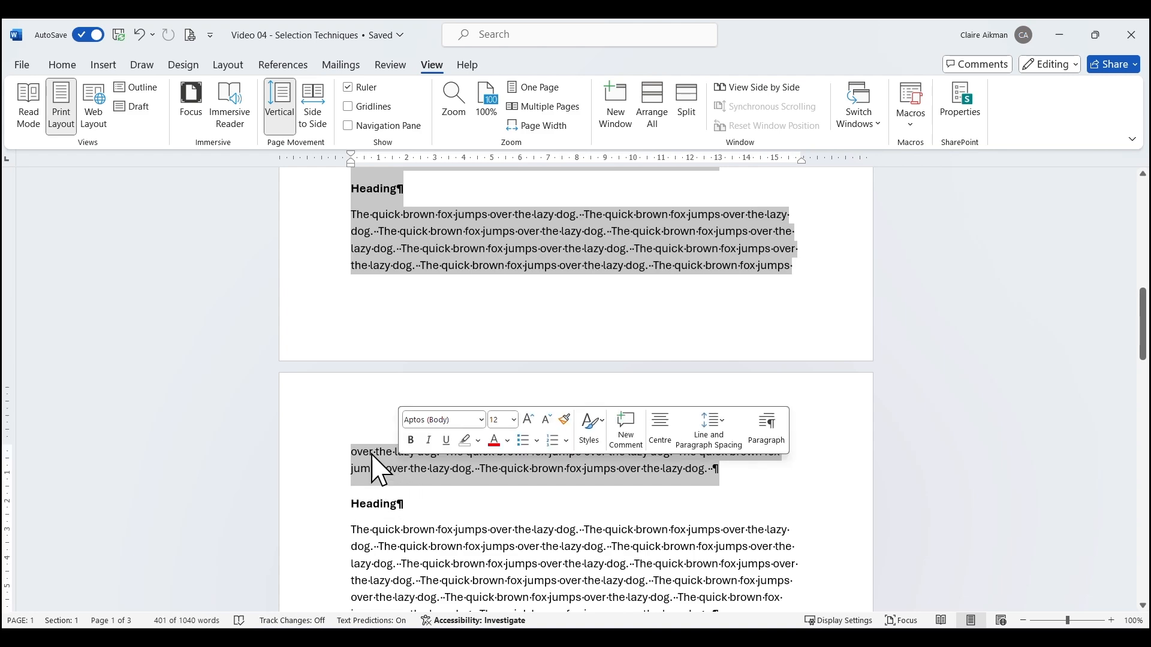
pyautogui.scroll(15, 375, 455)
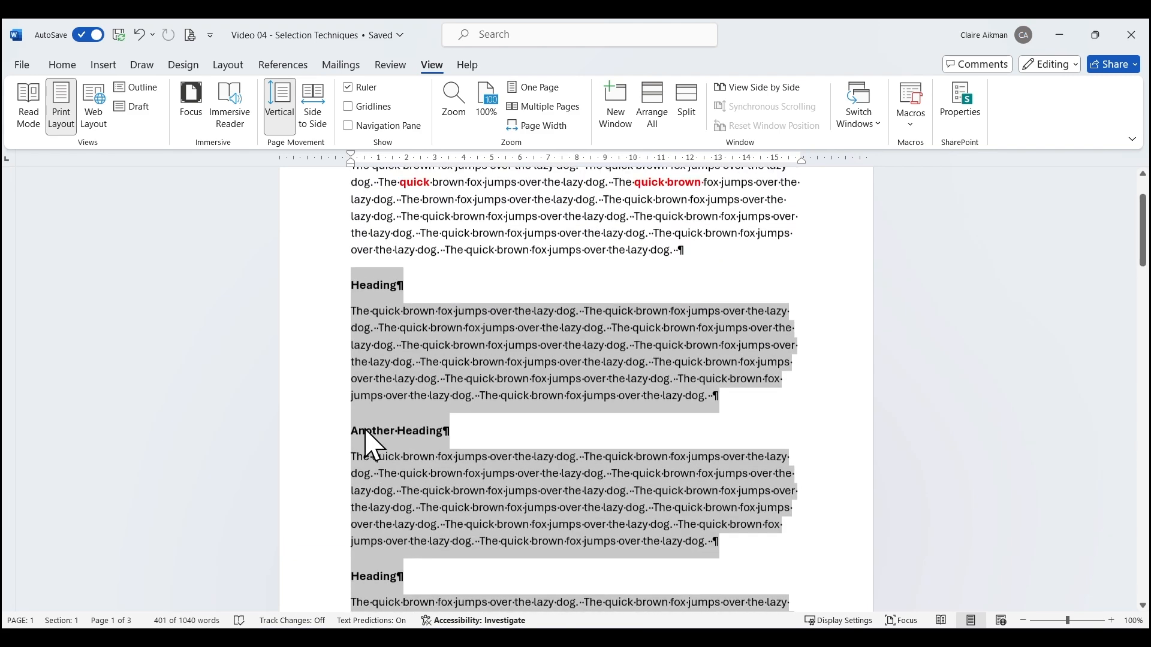
pyautogui.scroll(-5, 476, 476)
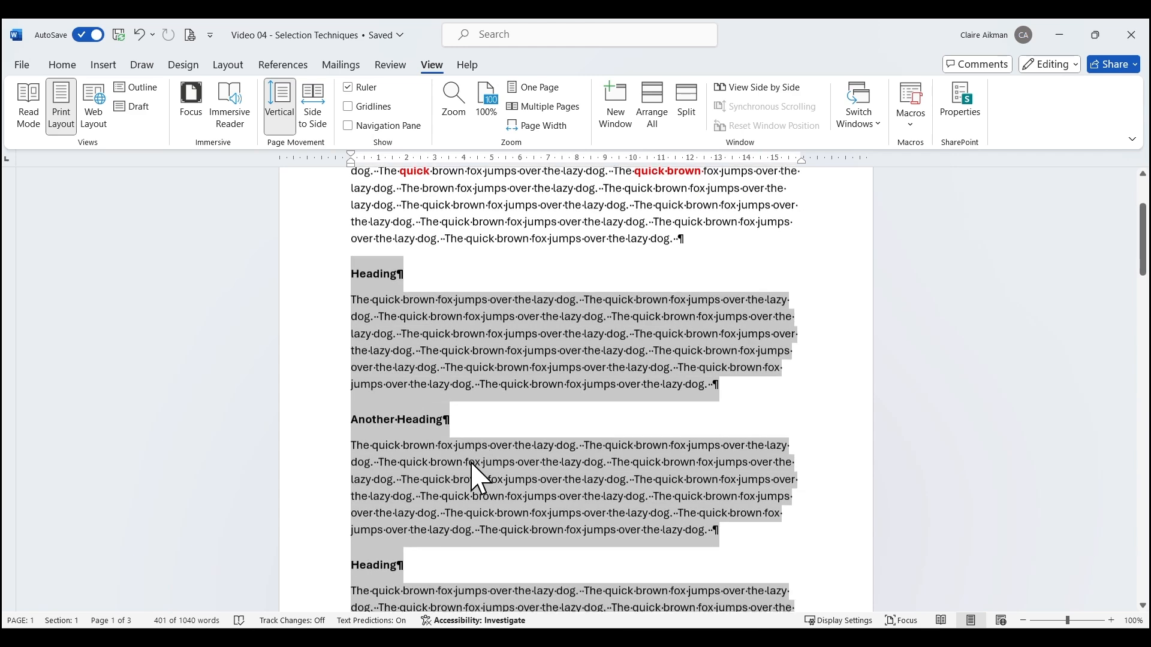
pyautogui.scroll(-5, 472, 465)
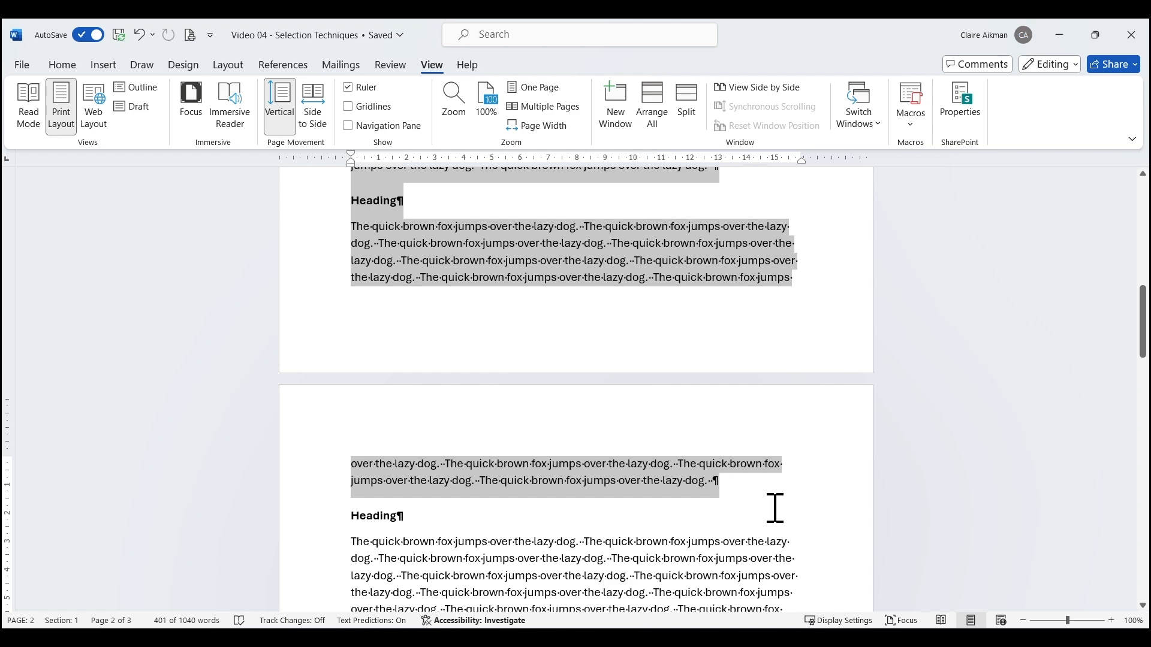
pyautogui.press('Left')
pyautogui.scroll(1, 444, 205)
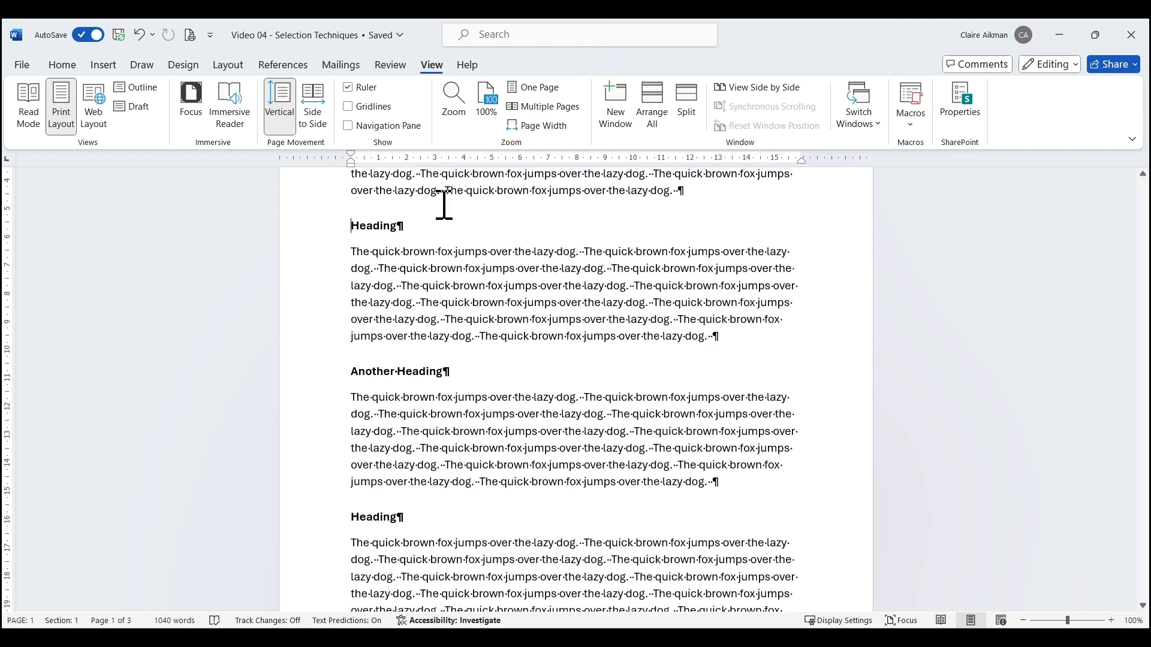
# Sweep a line-by-line selection from the first "Heading" line to the end of the paragraph carried onto page 2, then deselect it
pyautogui.moveTo(282, 225); pyautogui.dragTo(385, 228)
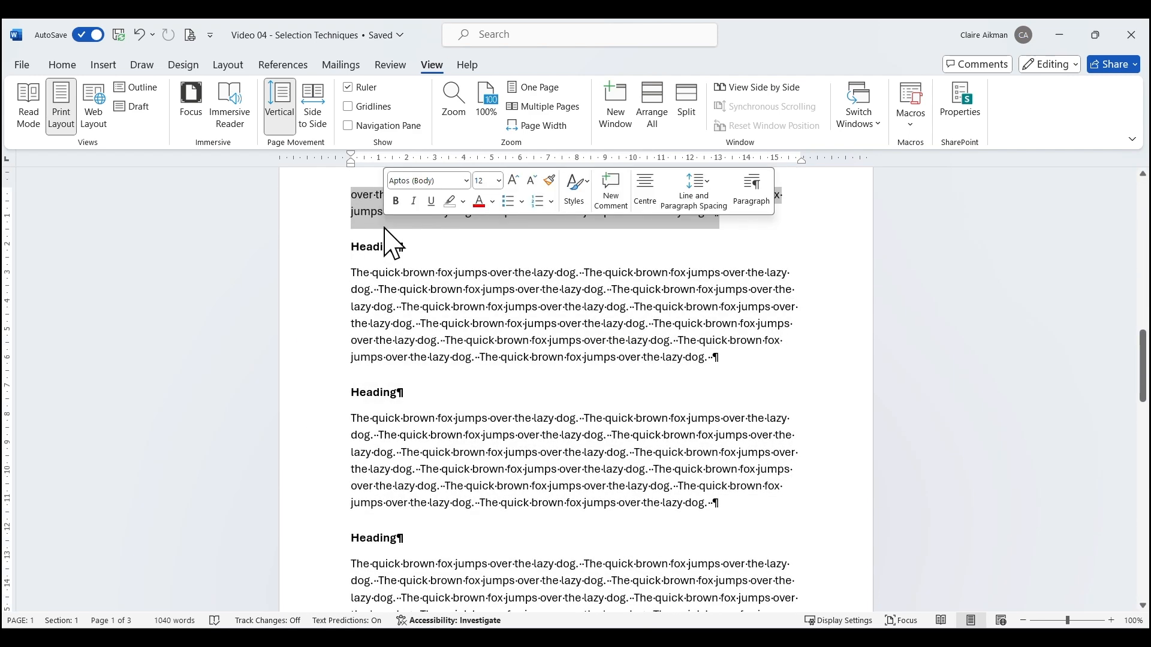
pyautogui.scroll(3, 906, 352)
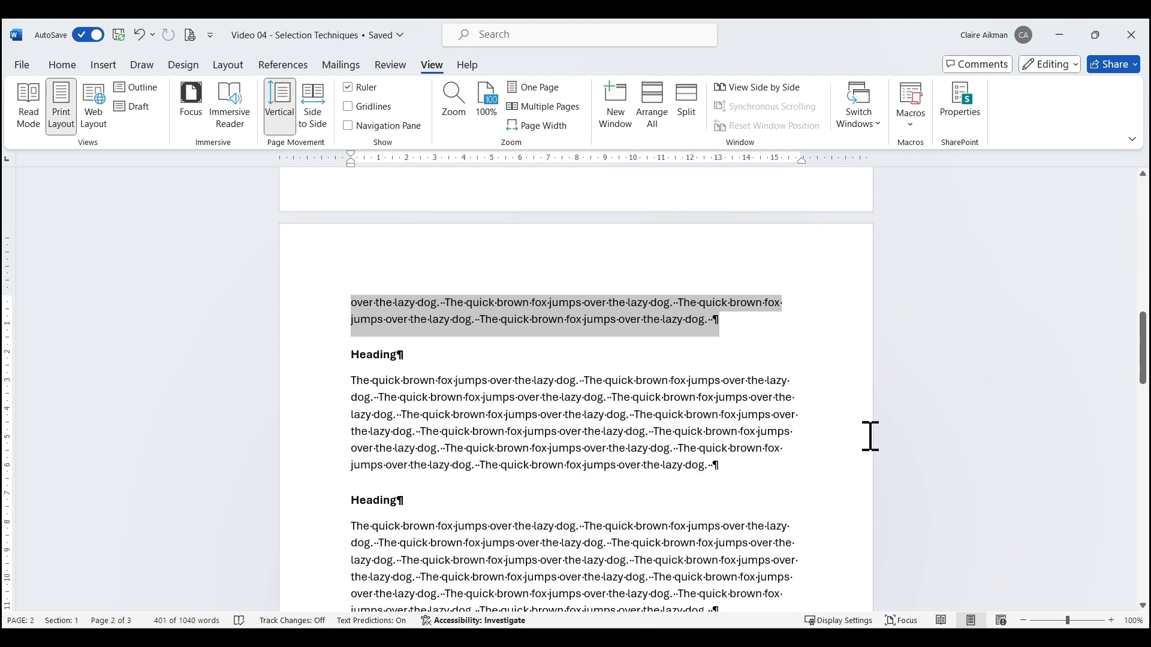
pyautogui.press('Right')
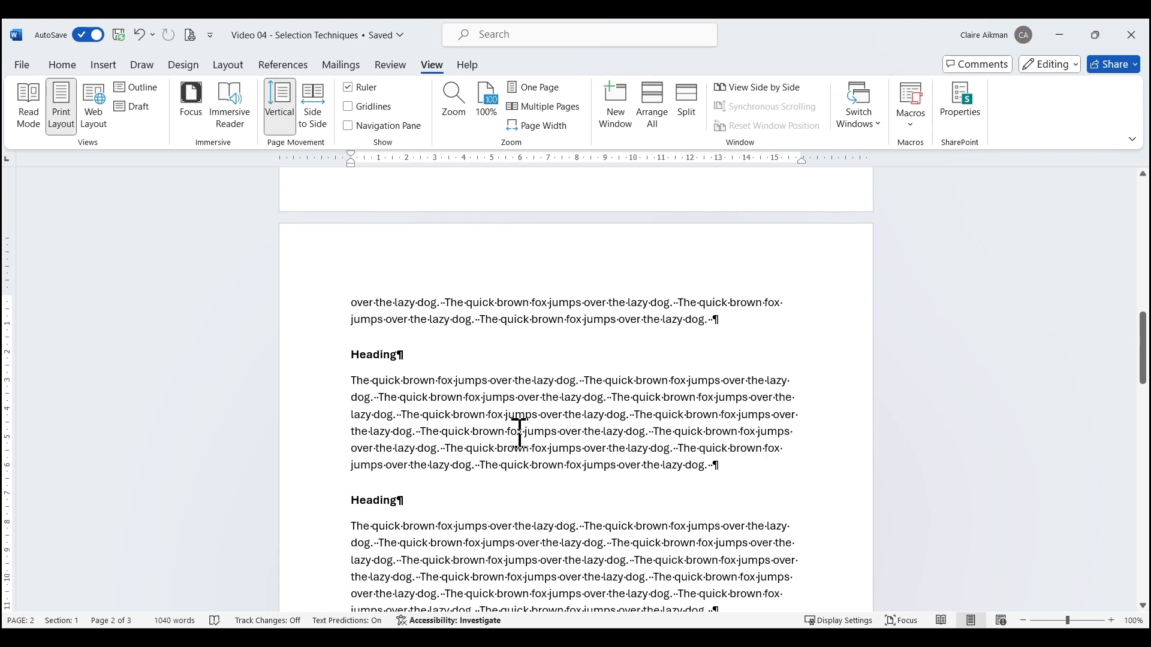
# Select as one range from the "Heading" below the "Another Heading" section through the first full paragraph on page 2
pyautogui.scroll(5, 516, 436)
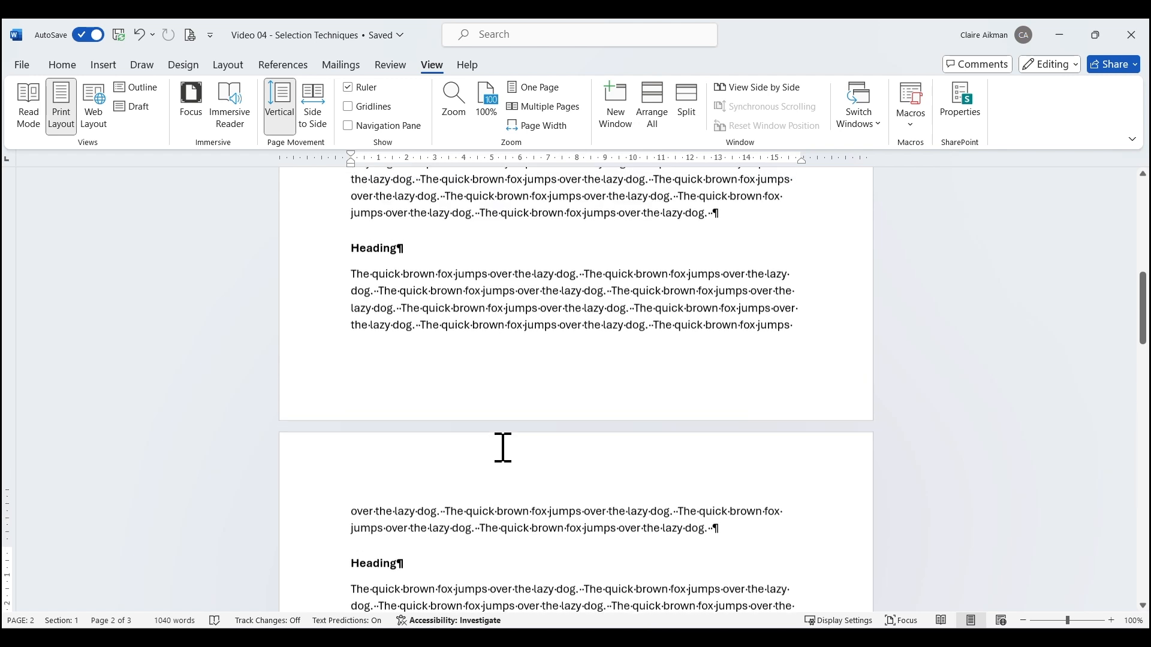
pyautogui.scroll(2, 525, 441)
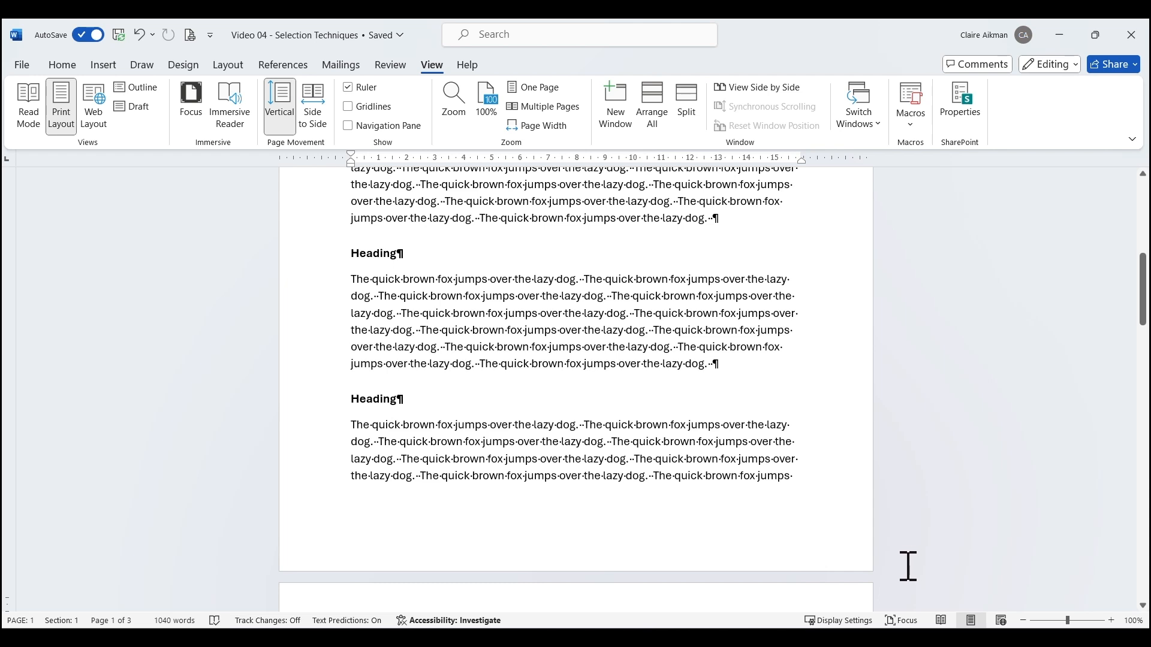
pyautogui.click(353, 253)
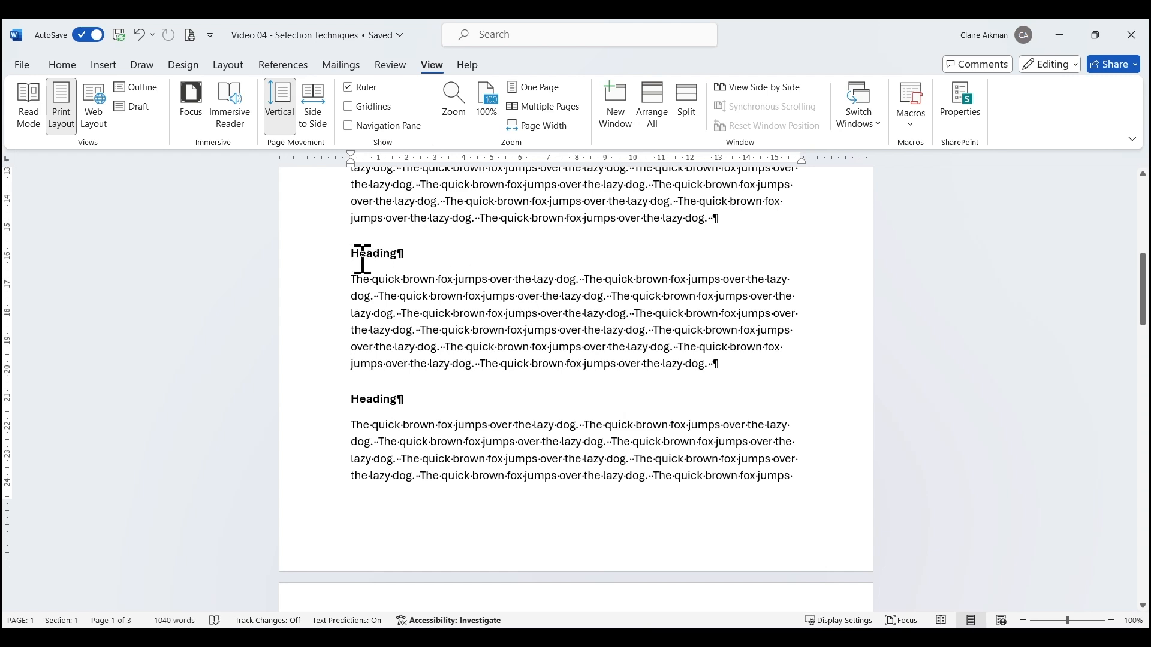
pyautogui.scroll(-5, 483, 282)
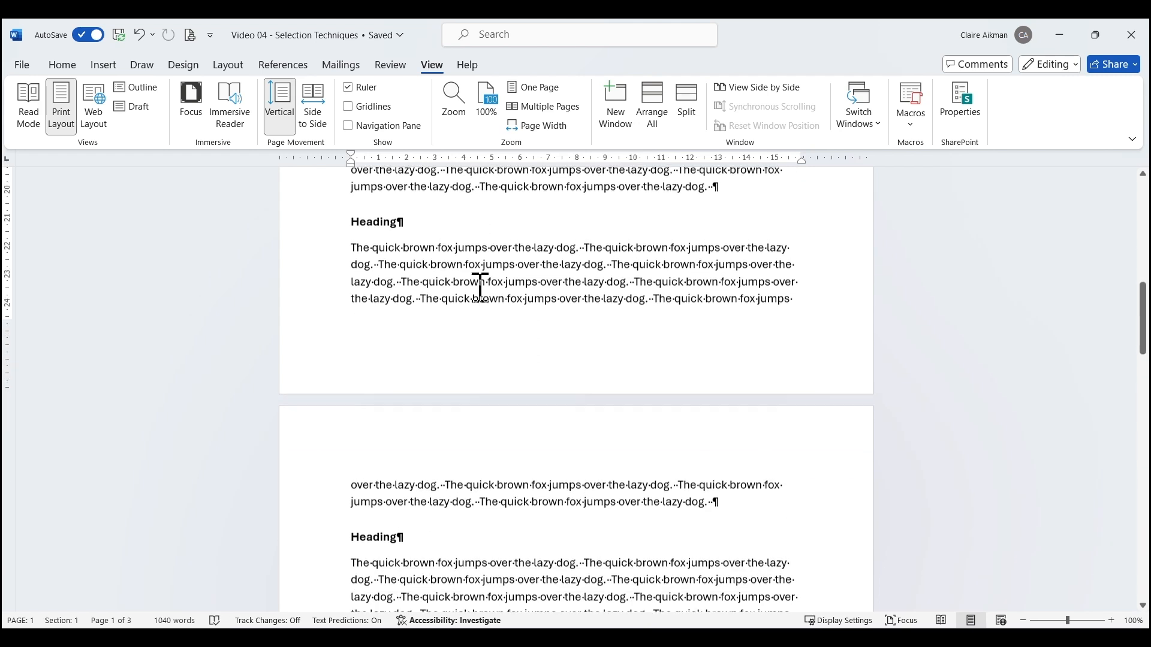
pyautogui.scroll(-2, 480, 288)
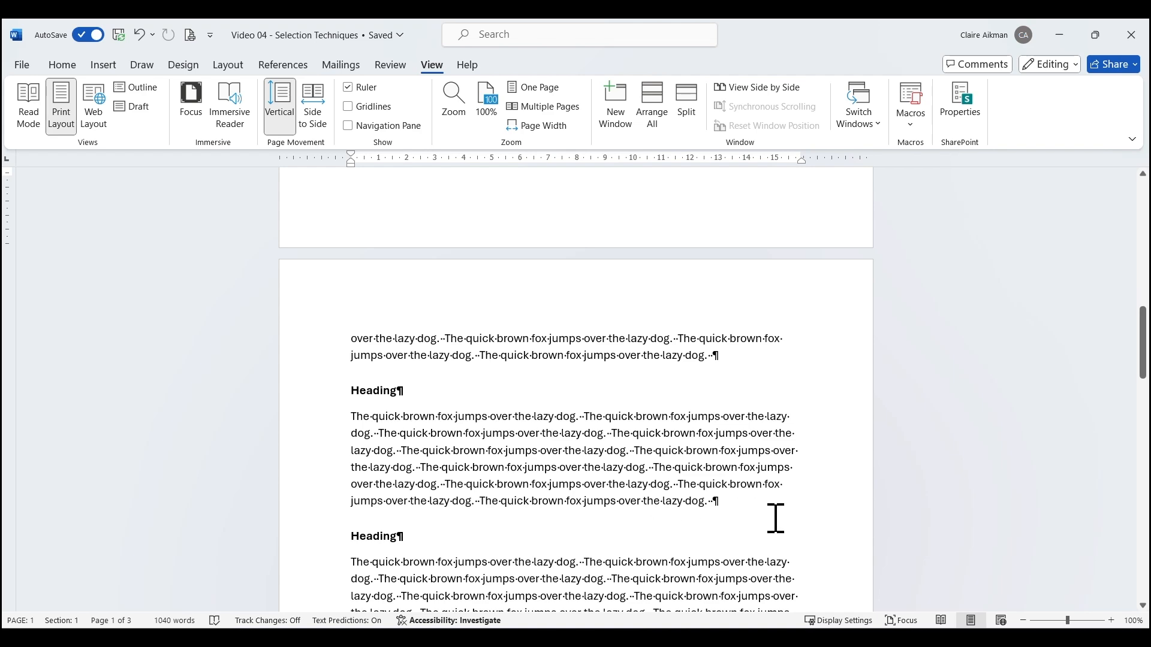
pyautogui.keyDown('shift'); pyautogui.click(754, 507); pyautogui.keyUp('shift')
pyautogui.scroll(6, 676, 479)
pyautogui.scroll(-3, 676, 476)
pyautogui.scroll(-5, 676, 480)
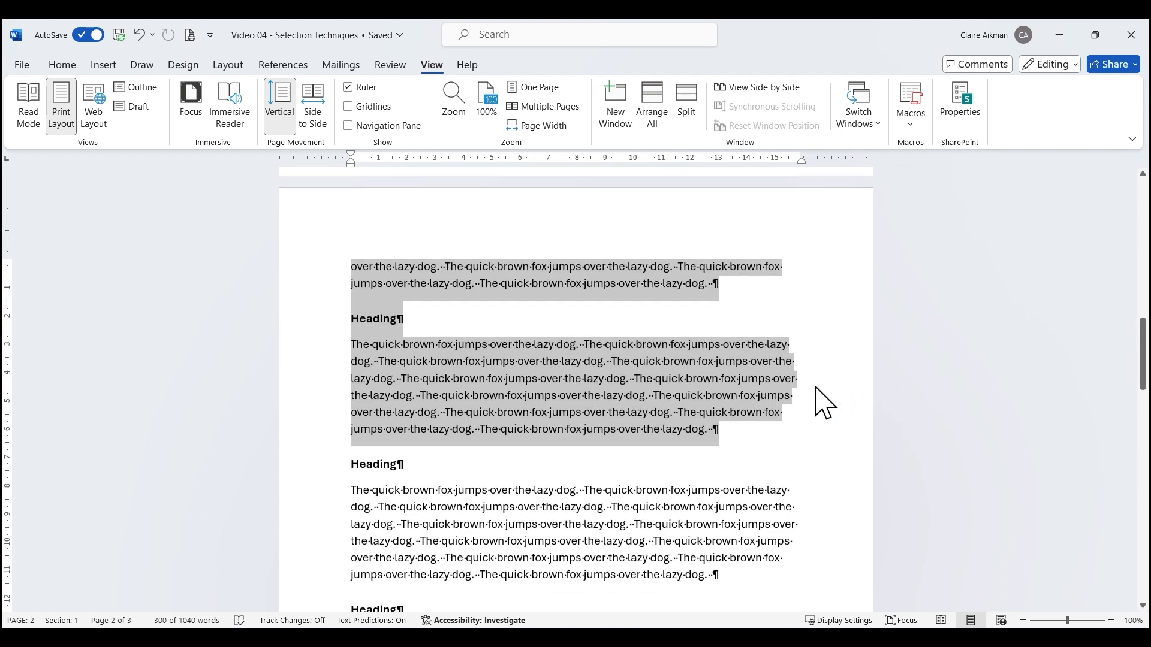
# Extend the selection's end to the second full paragraph on page 2, then shrink it back to the first full paragraph, repeating both adjustments
pyautogui.scroll(-1, 812, 390)
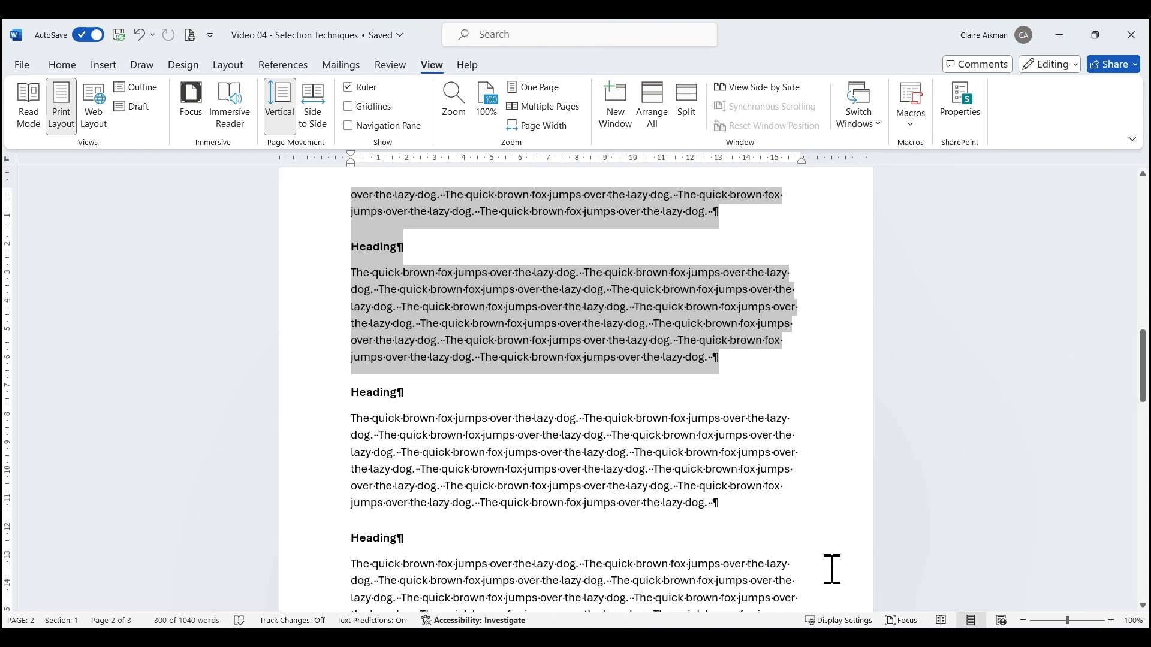
pyautogui.keyDown('shift'); pyautogui.click(738, 507); pyautogui.keyUp('shift')
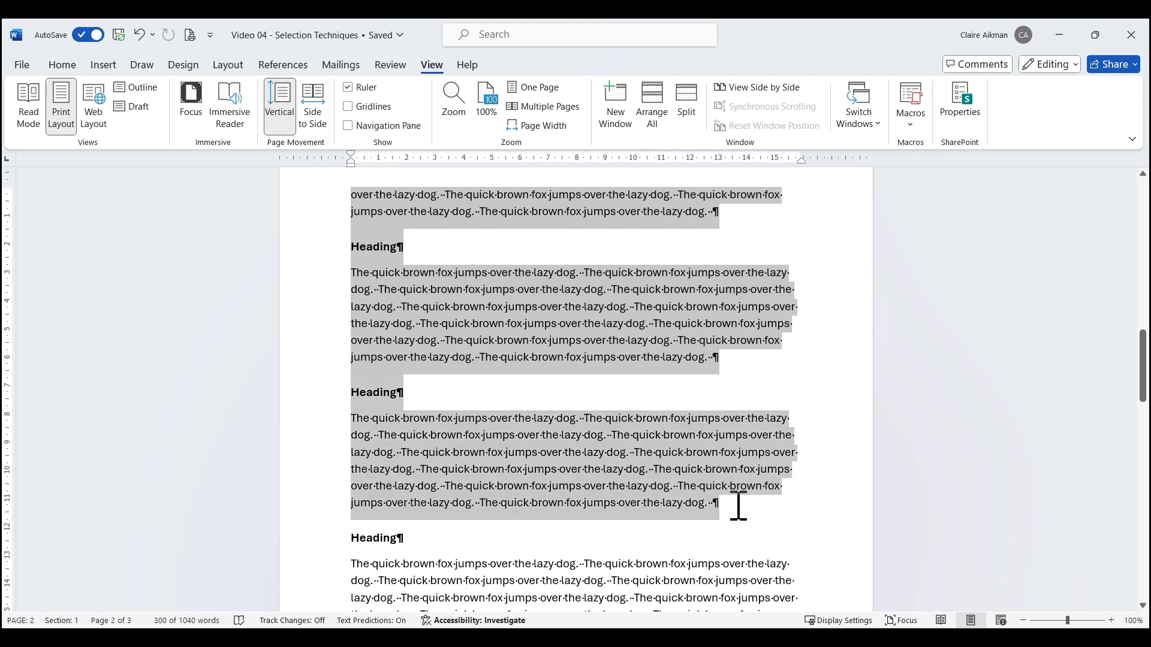
pyautogui.keyDown('shift'); pyautogui.click(766, 365); pyautogui.keyUp('shift')
pyautogui.keyDown('shift'); pyautogui.click(746, 506); pyautogui.keyUp('shift')
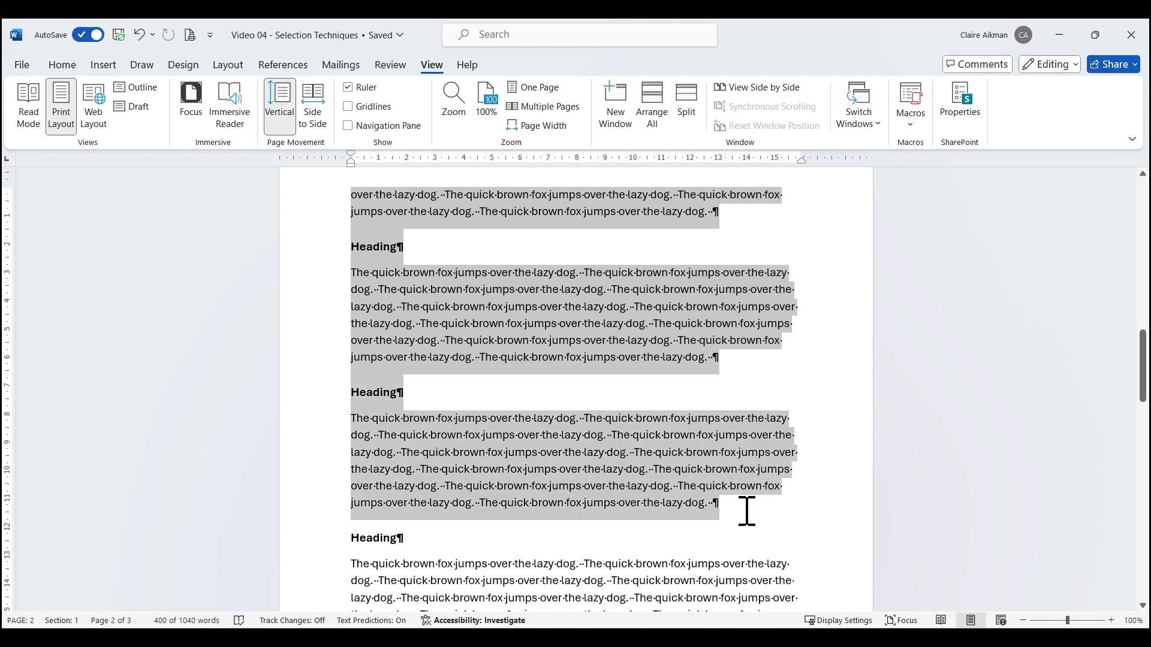
pyautogui.keyDown('shift'); pyautogui.click(745, 366); pyautogui.keyUp('shift')
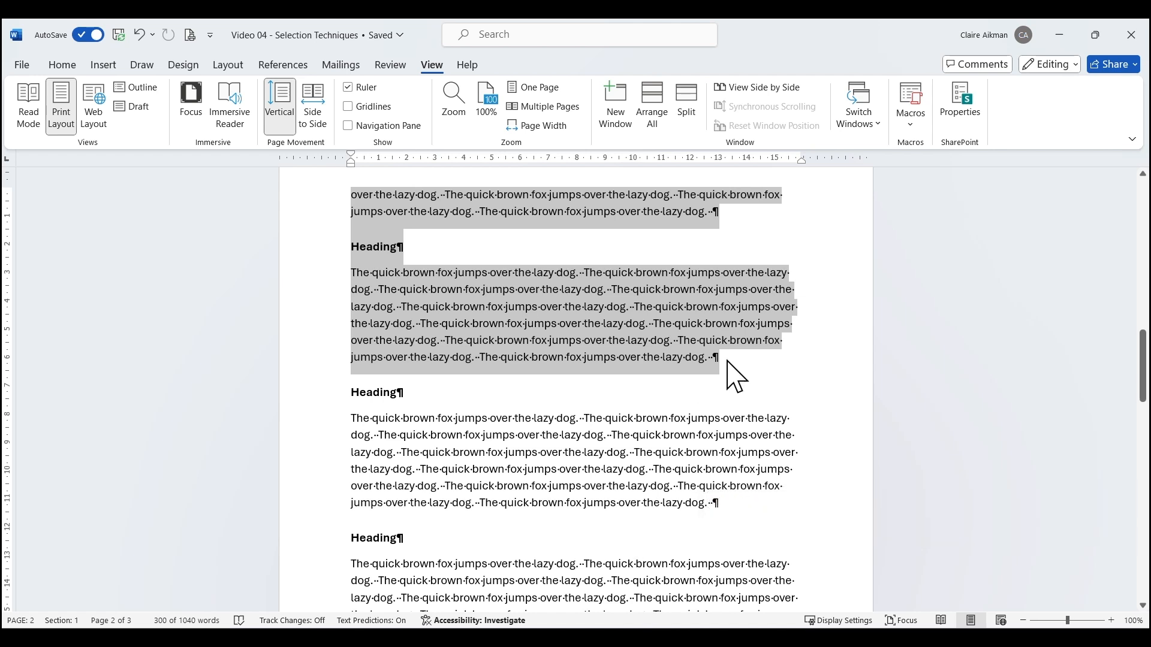
# Select backwards from the end of page 2's first full paragraph up to the start of "Another Heading", and check the selected range
pyautogui.click(728, 365)
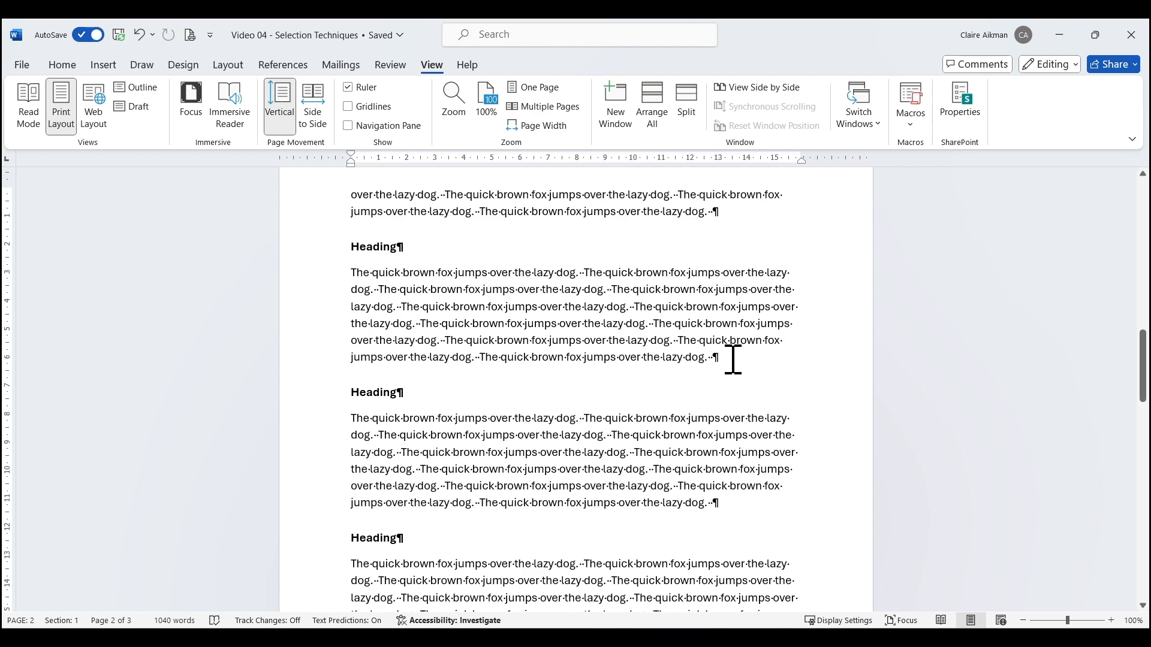
pyautogui.scroll(7, 727, 362)
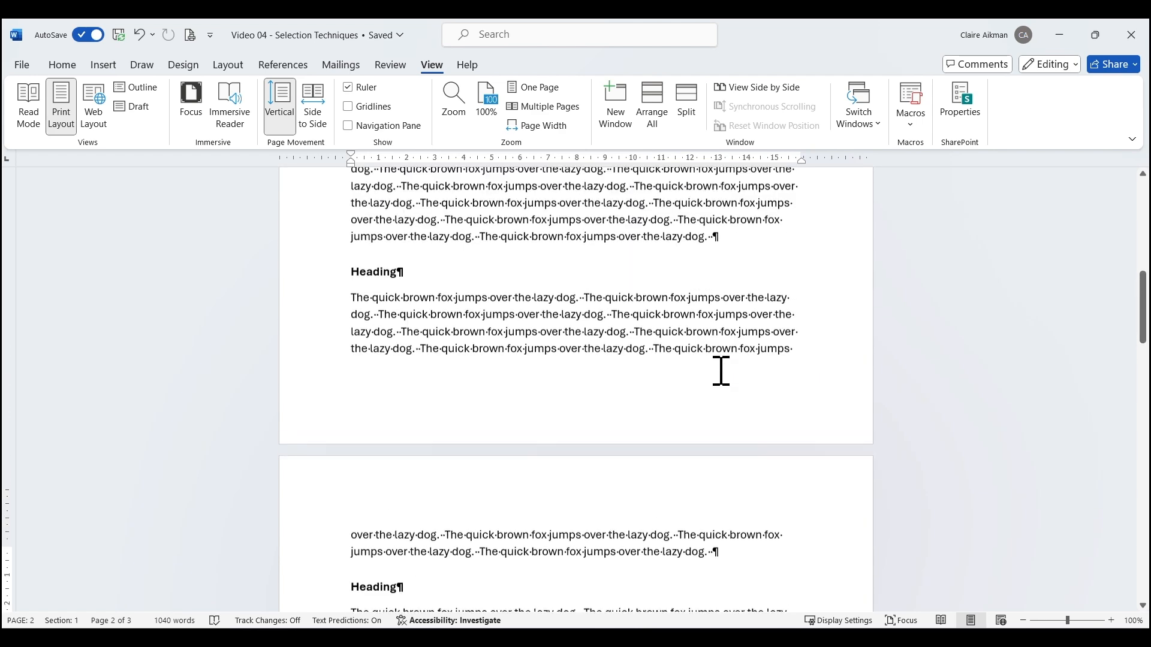
pyautogui.scroll(3, 721, 371)
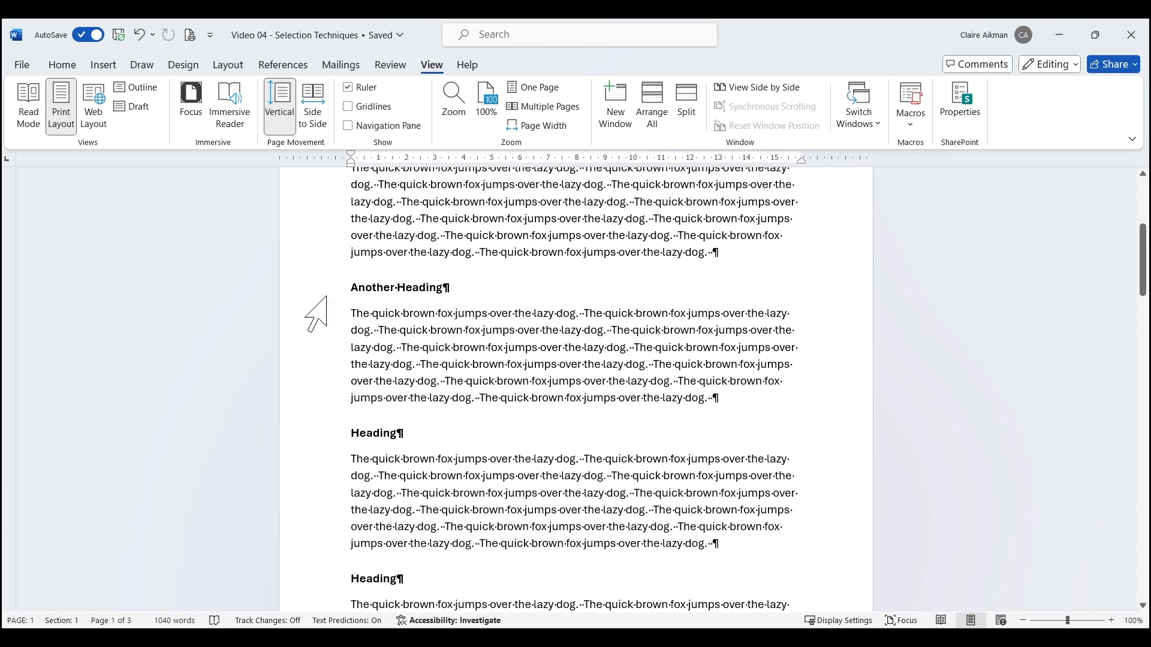
pyautogui.keyDown('shift'); pyautogui.click(353, 289); pyautogui.keyUp('shift')
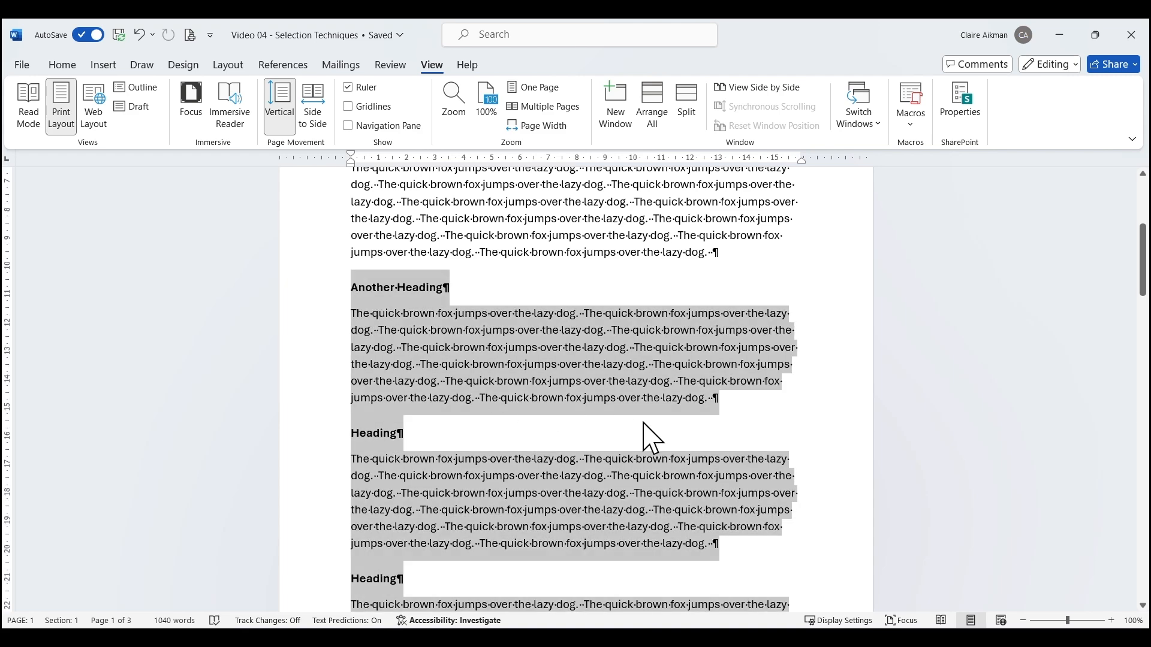
pyautogui.scroll(-1, 639, 437)
pyautogui.scroll(-12, 639, 449)
pyautogui.scroll(3, 639, 447)
pyautogui.scroll(5, 640, 446)
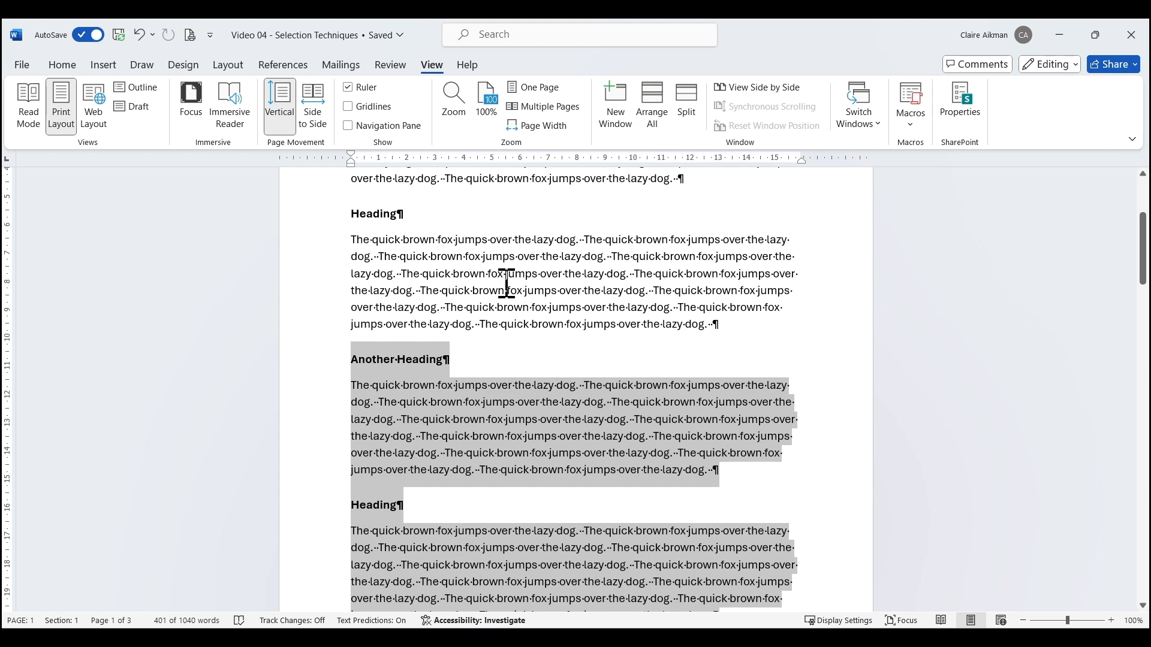
# Move the selection's start between "Another Heading" and the "Heading" below it, finishing at the latter, then clear the selection
pyautogui.keyDown('shift'); pyautogui.click(355, 506); pyautogui.keyUp('shift')
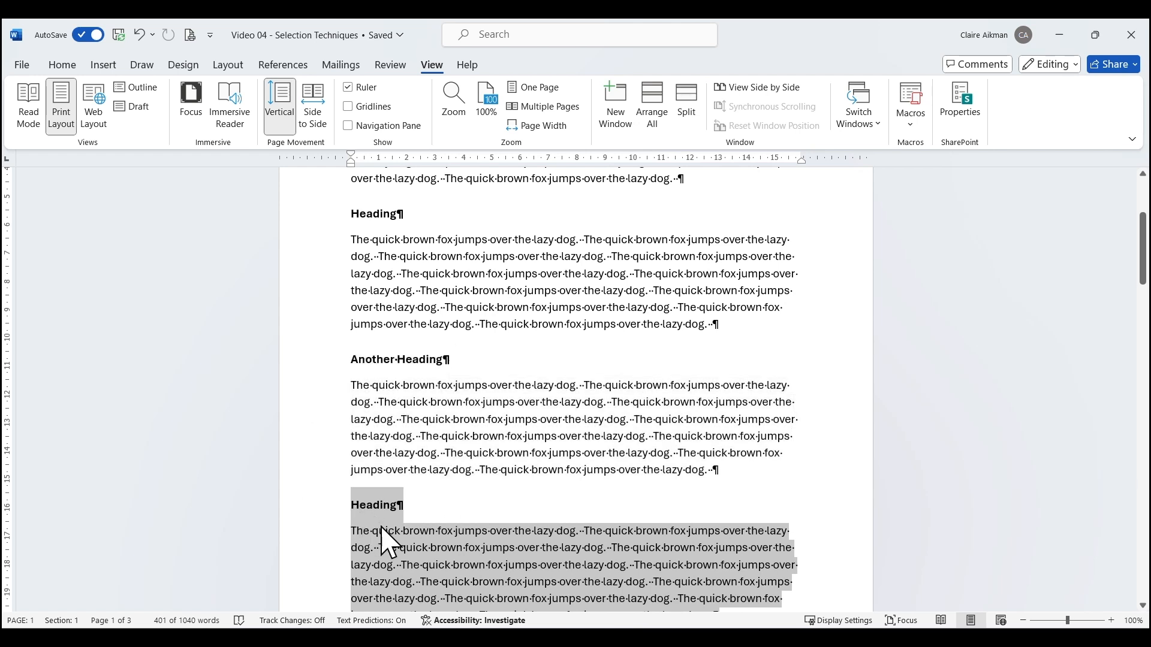
pyautogui.keyDown('shift'); pyautogui.click(352, 359); pyautogui.keyUp('shift')
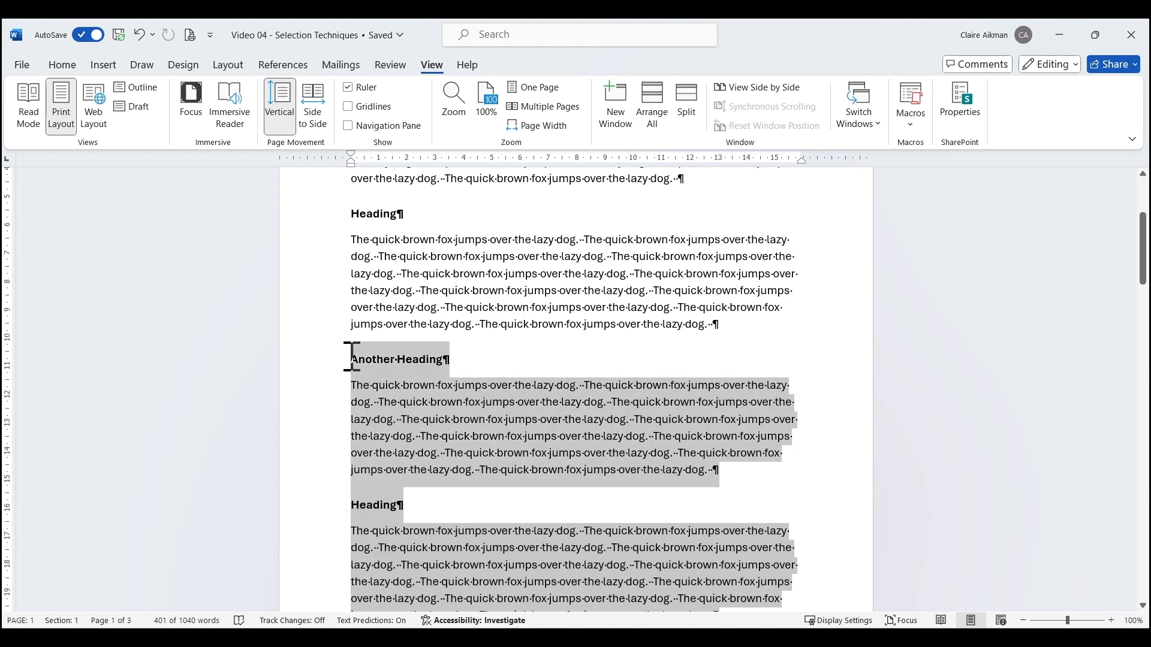
pyautogui.keyDown('shift'); pyautogui.click(354, 508); pyautogui.keyUp('shift')
pyautogui.scroll(-2, 471, 510)
pyautogui.scroll(-4, 482, 506)
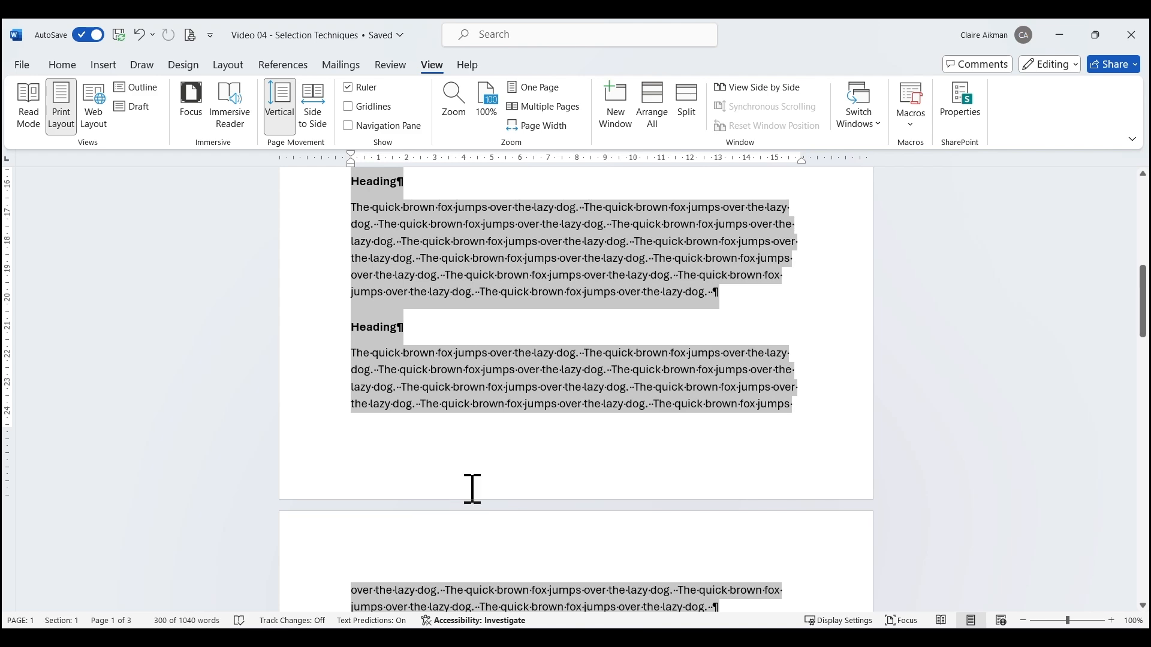
pyautogui.click(518, 370)
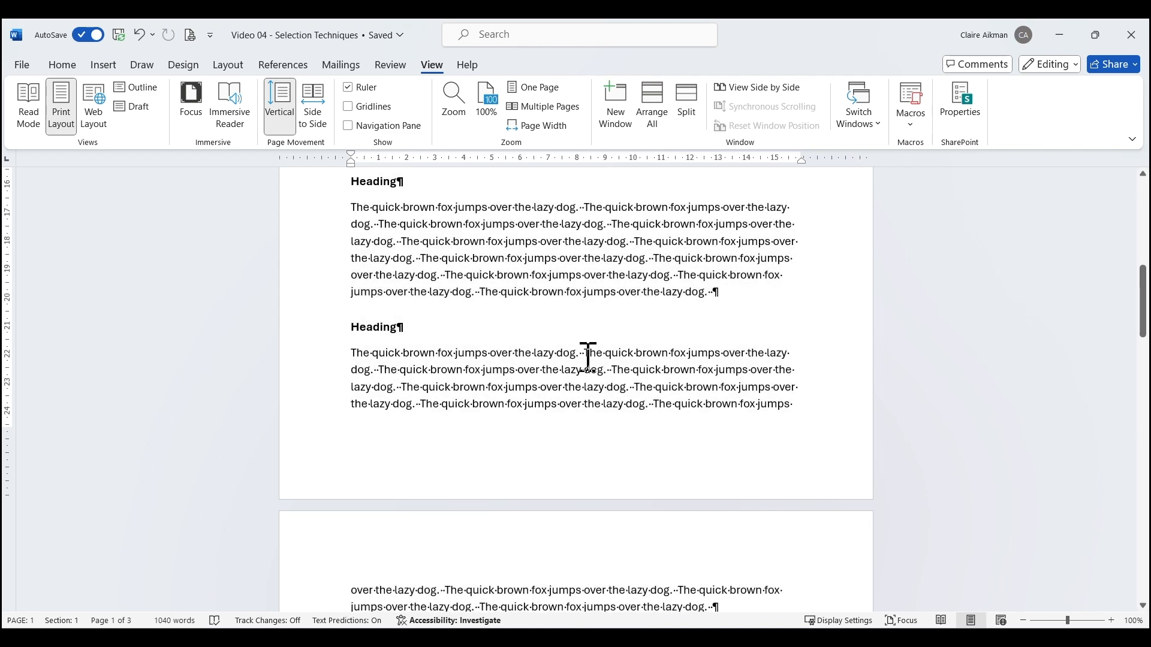
# In the paragraph above page 1's last heading, select the second sentence, then the second-to-last sentence instead, and clear the selection
pyautogui.scroll(-3, 585, 365)
pyautogui.scroll(2, 581, 370)
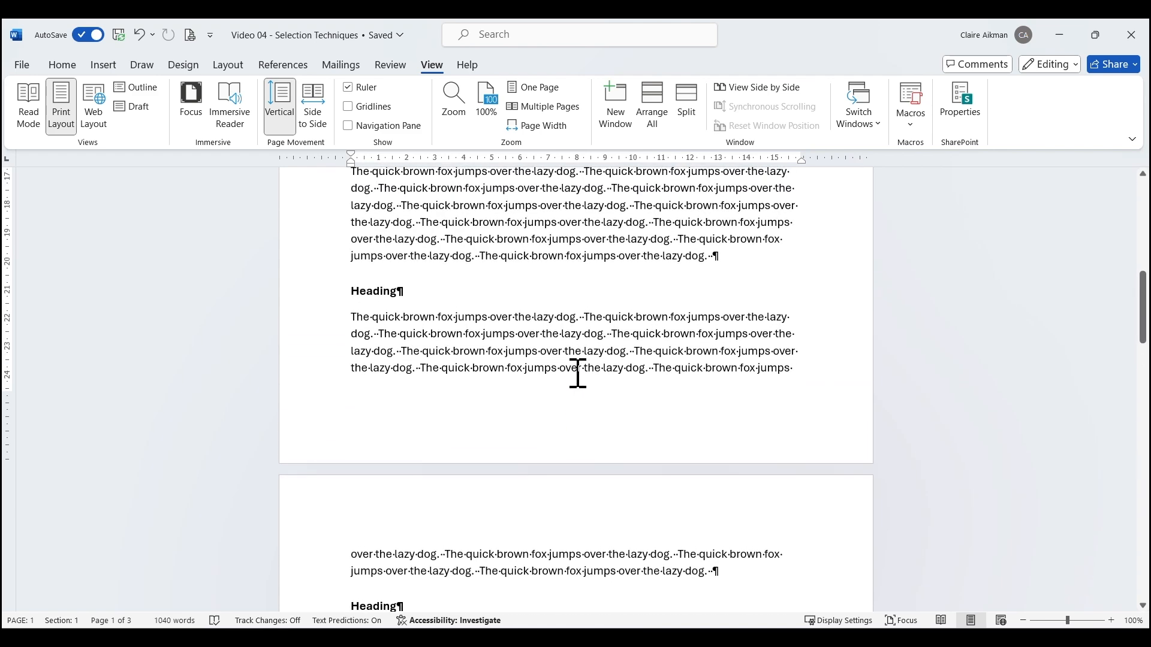
pyautogui.scroll(2, 575, 384)
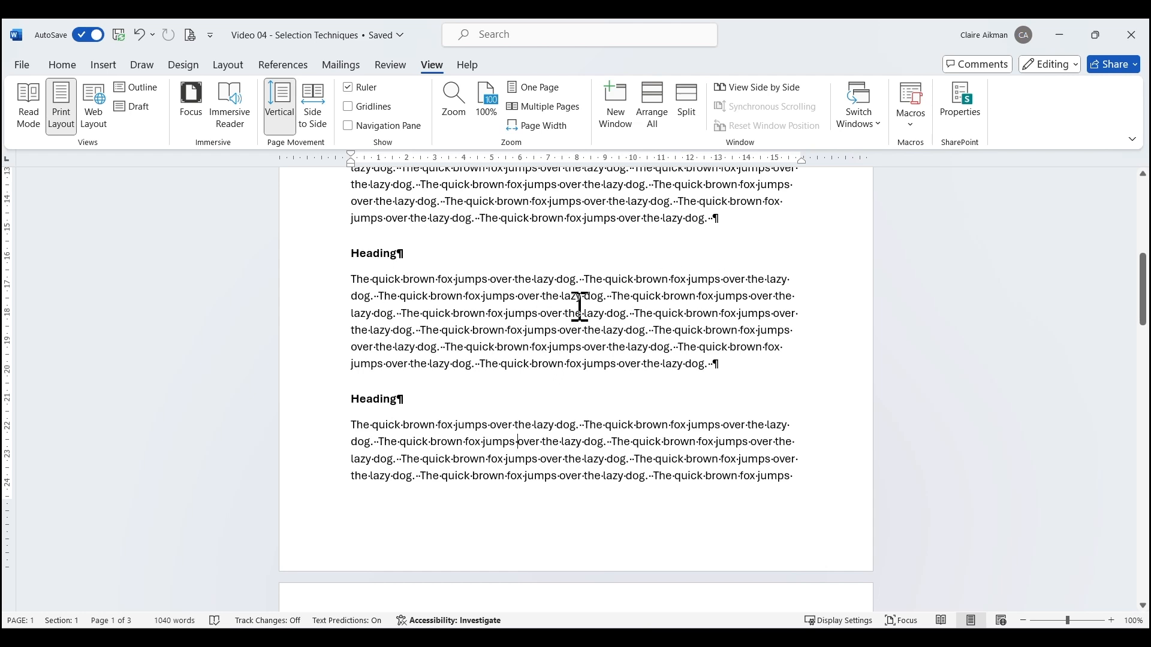
pyautogui.keyDown('ctrl'); pyautogui.click(655, 280); pyautogui.keyUp('ctrl')
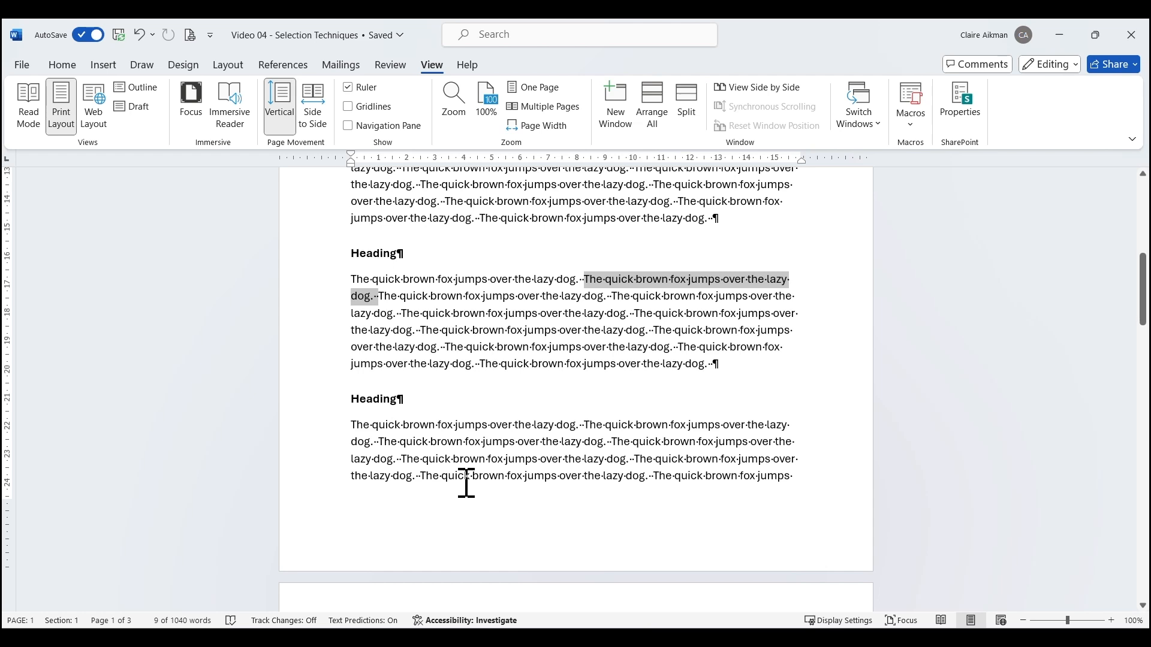
pyautogui.click(455, 296)
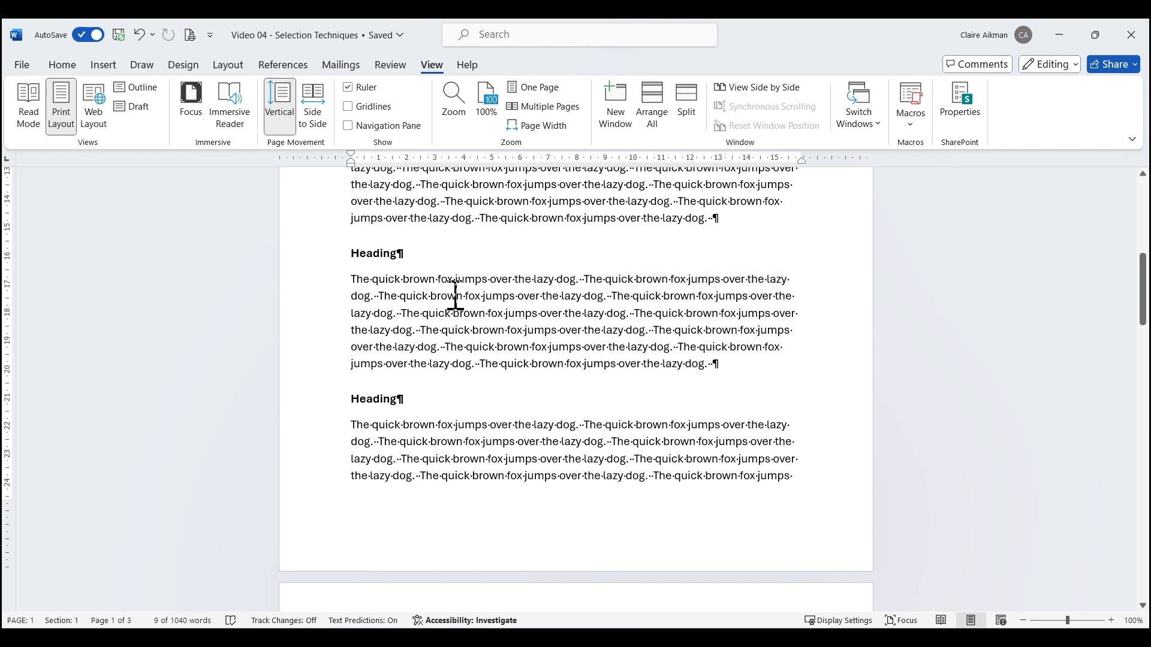
pyautogui.keyDown('ctrl'); pyautogui.click(721, 350); pyautogui.keyUp('ctrl')
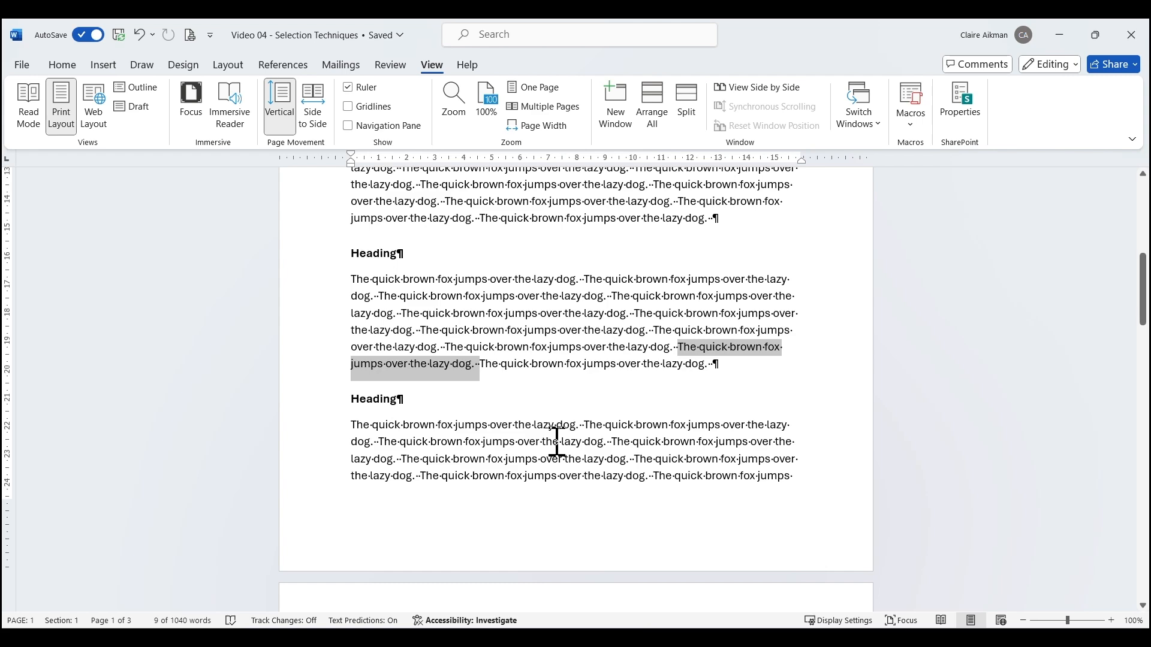
pyautogui.click(548, 365)
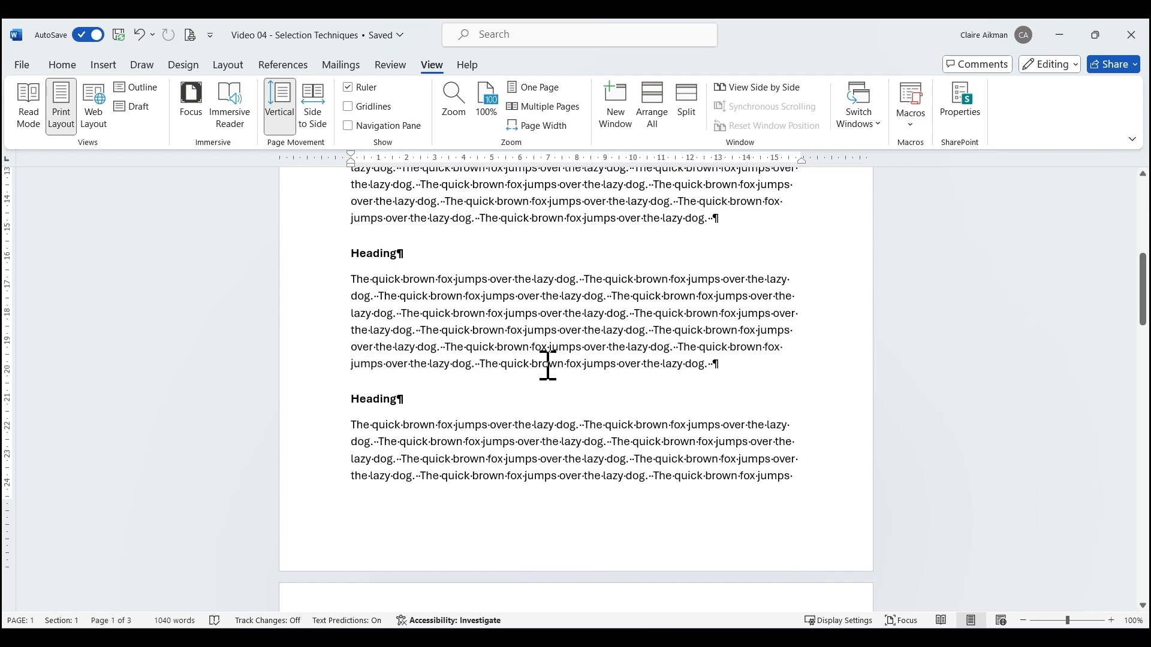
# Select the entire "To select / Do this" table on page 3, then deselect it by placing the cursor inside the table
pyautogui.scroll(-8, 548, 366)
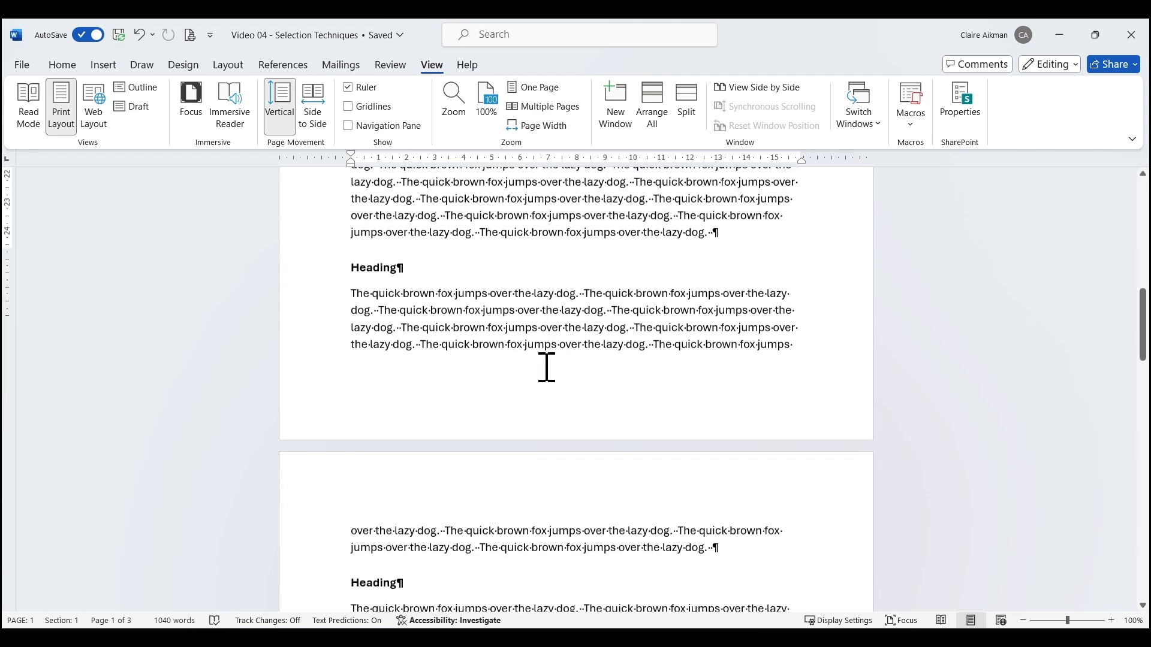
pyautogui.scroll(-12, 547, 367)
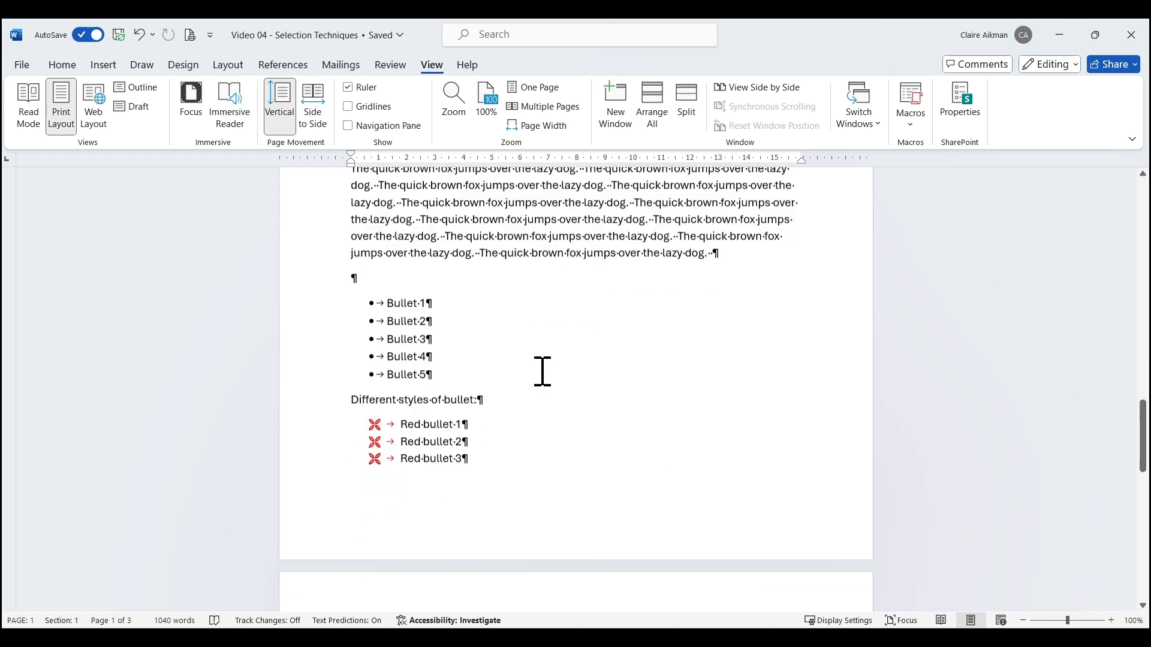
pyautogui.scroll(-15, 543, 371)
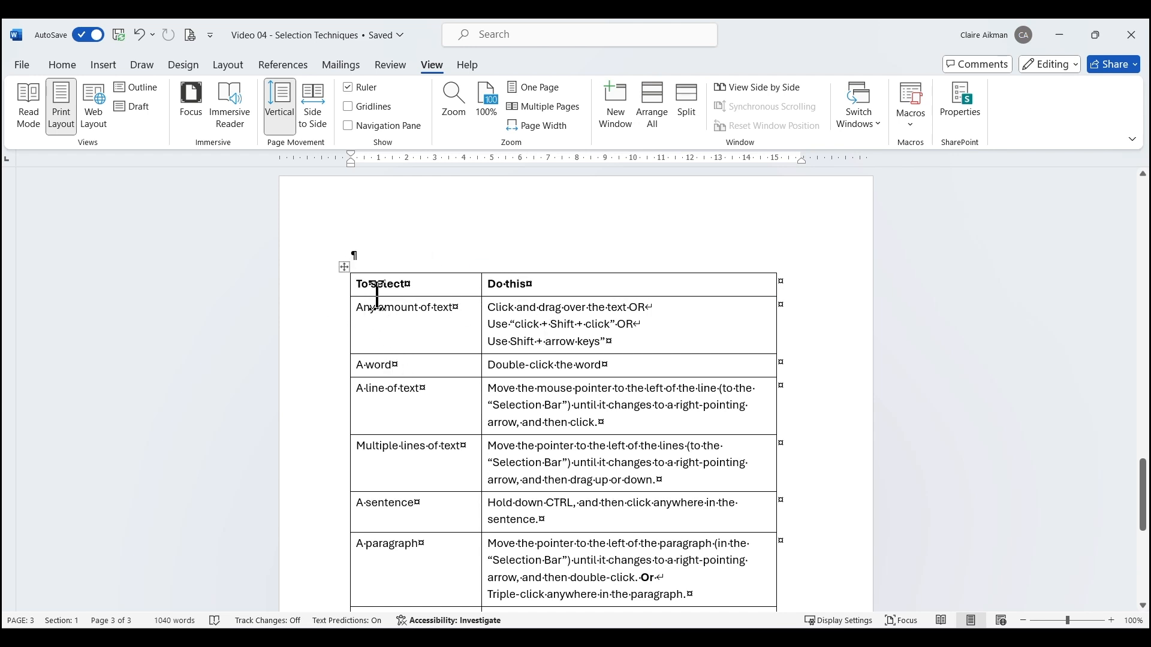
pyautogui.click(344, 266)
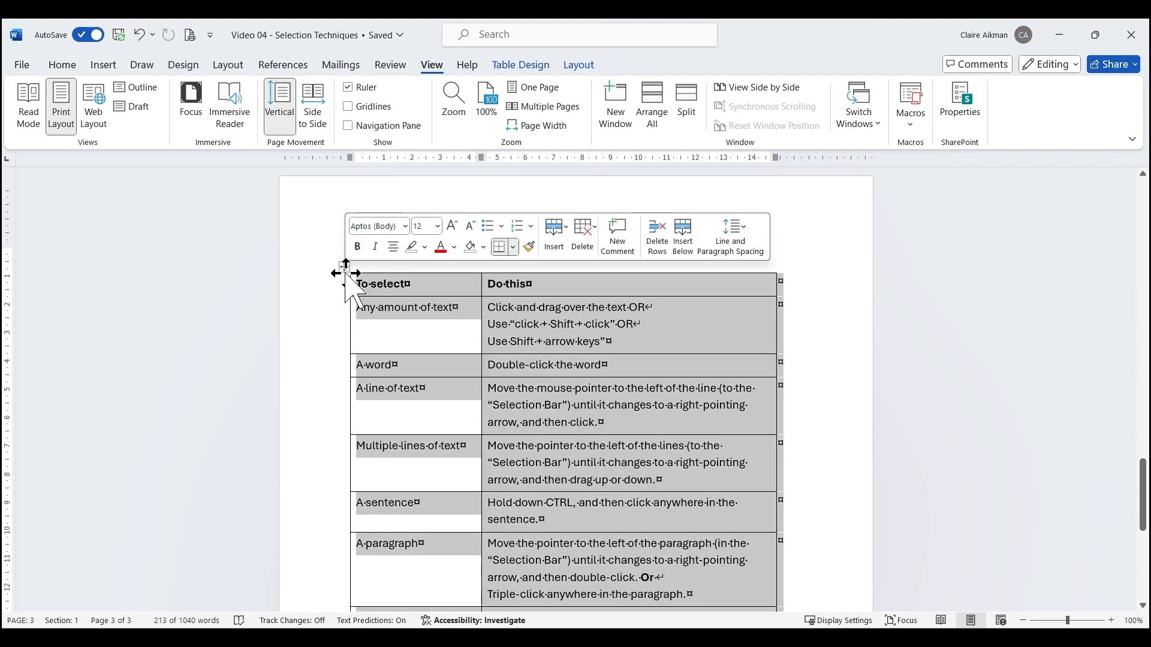
pyautogui.click(426, 328)
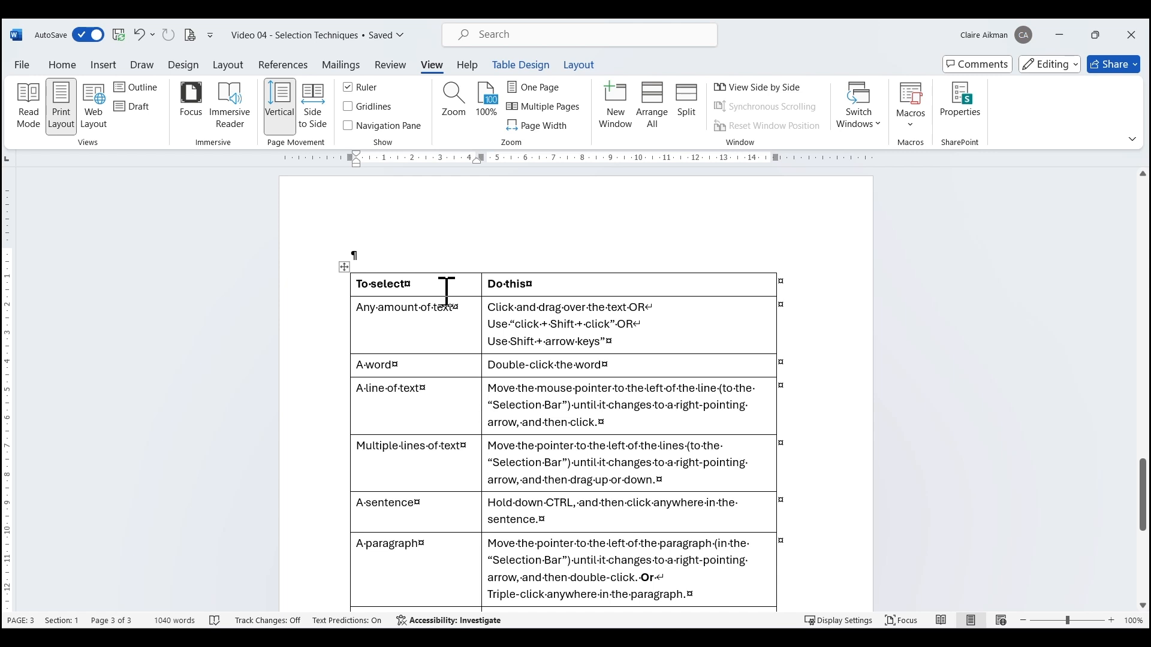
# Select single table rows one after another, then select the block of rows from "Any amount of text" through "A sentence"
pyautogui.click(327, 286)
pyautogui.click(324, 329)
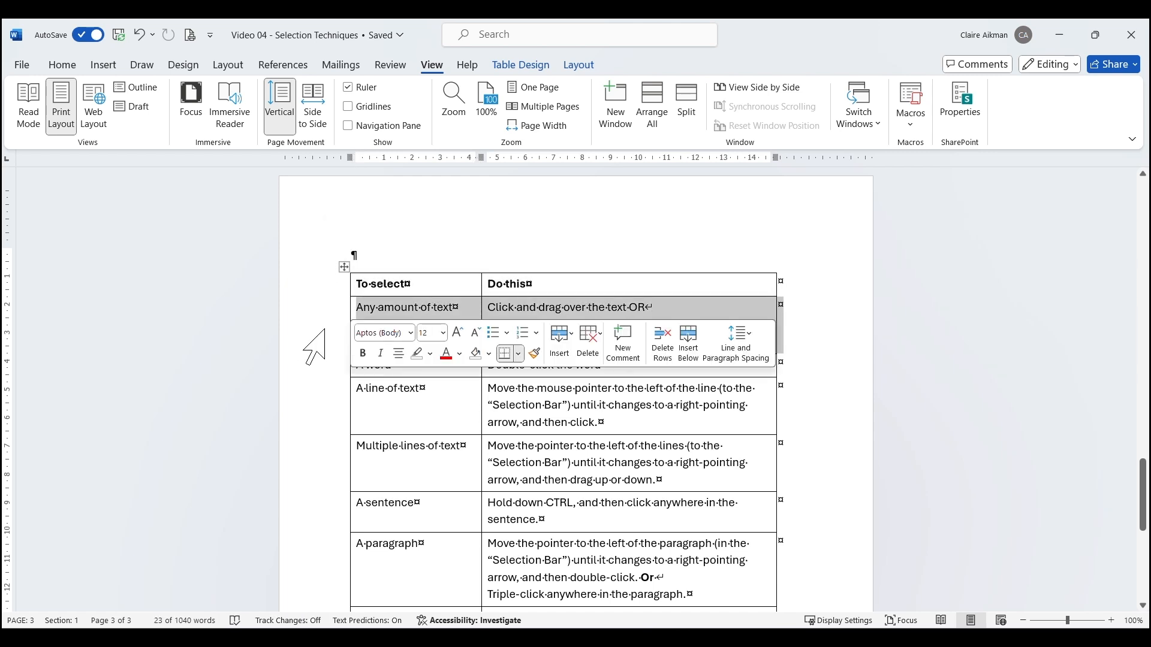
pyautogui.click(327, 367)
pyautogui.moveTo(321, 318); pyautogui.dragTo(338, 500)
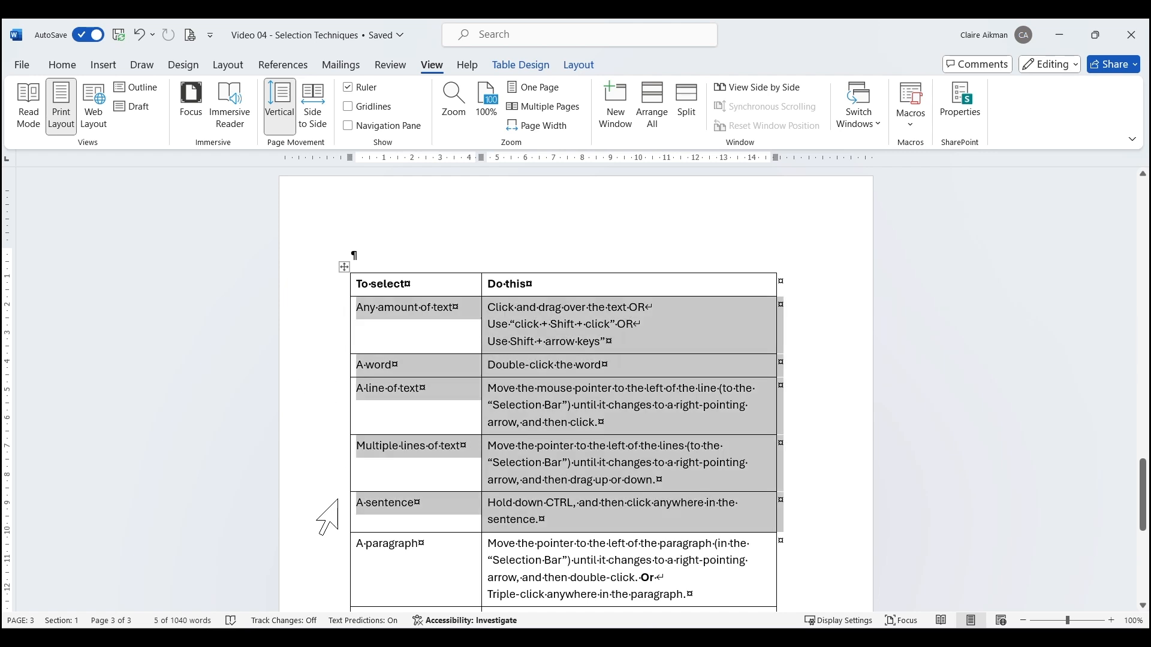
# Clear the row selection, select the table's entire "To select" column, then the entire "Do this" column, and deselect it
pyautogui.click(418, 307)
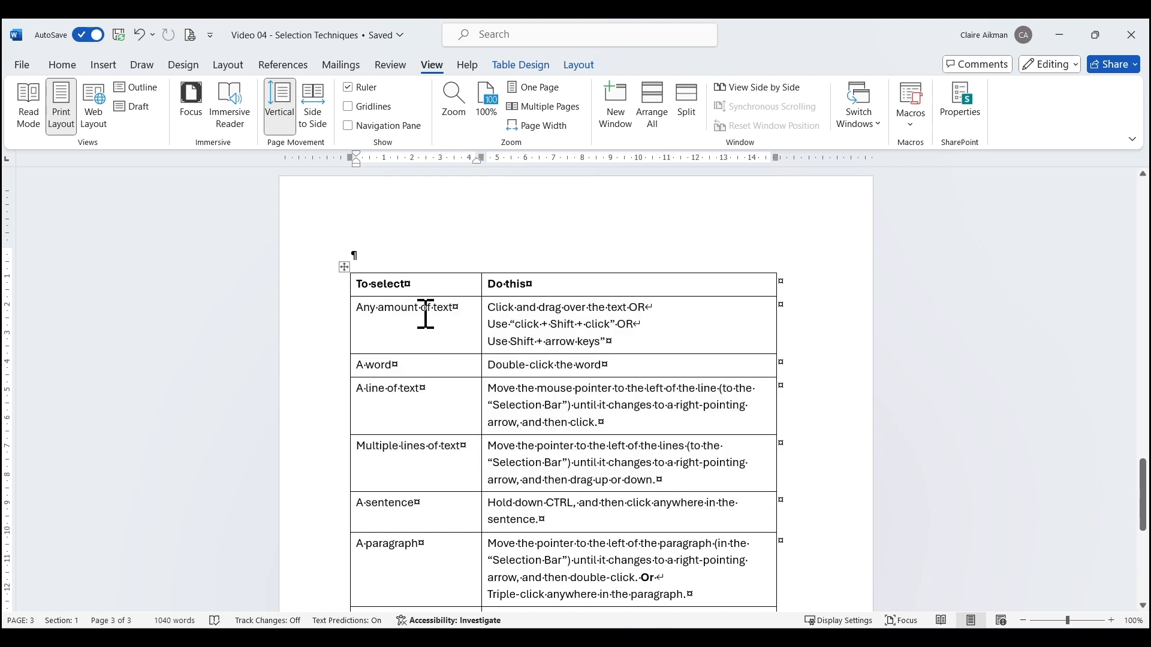
pyautogui.click(429, 266)
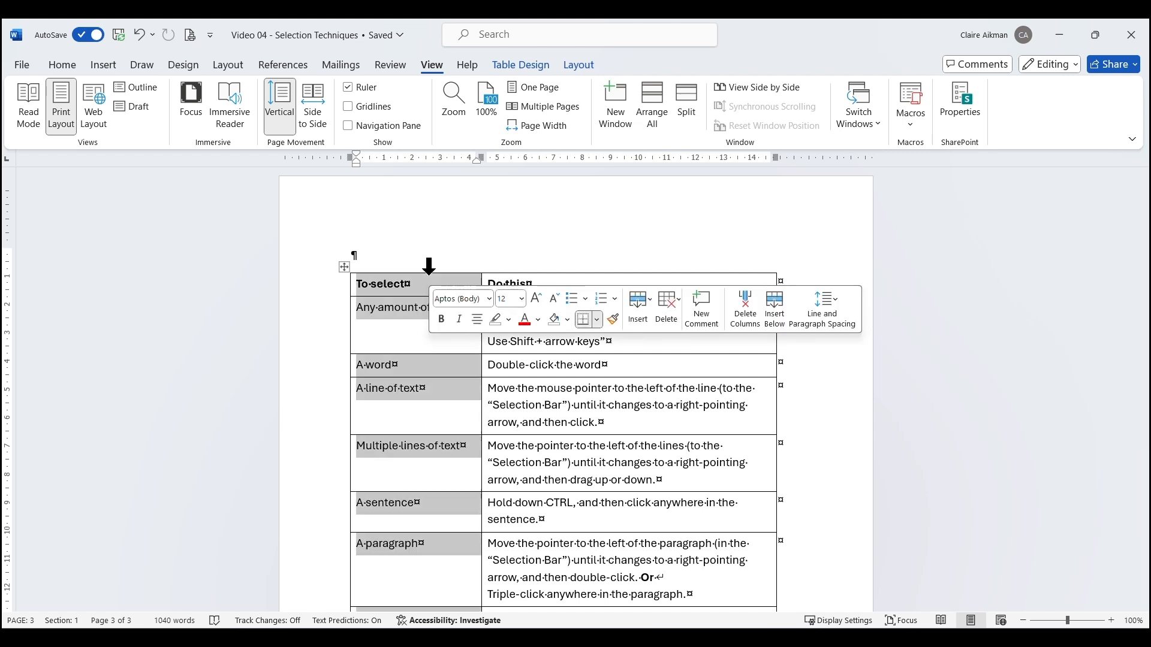
pyautogui.click(597, 405)
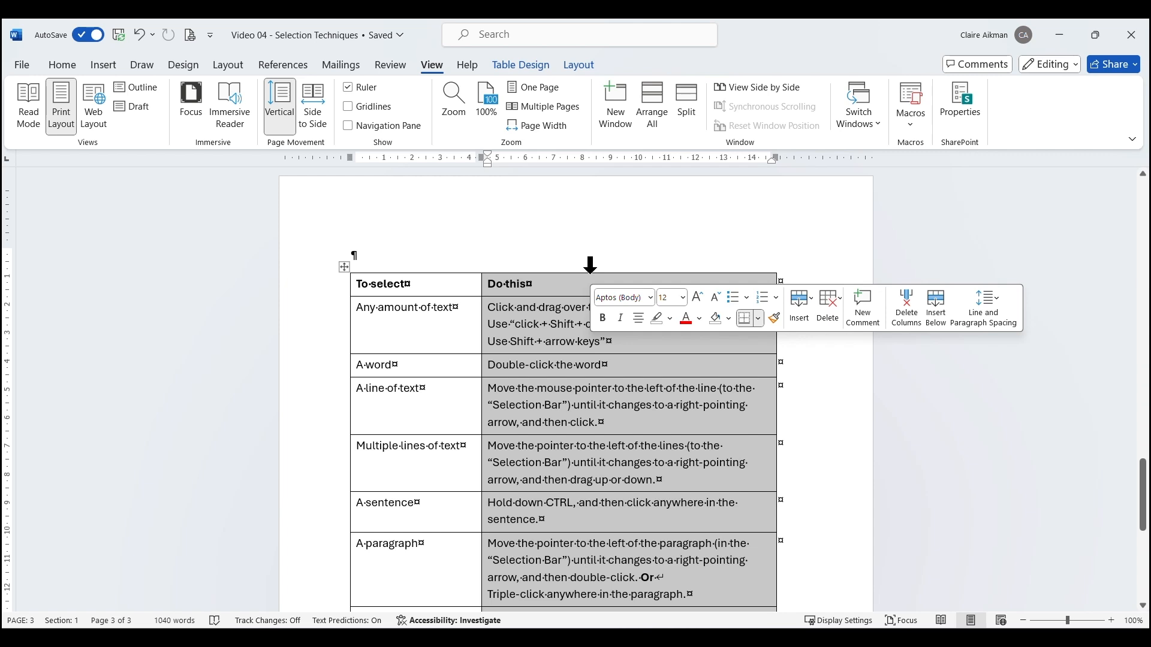
pyautogui.click(525, 365)
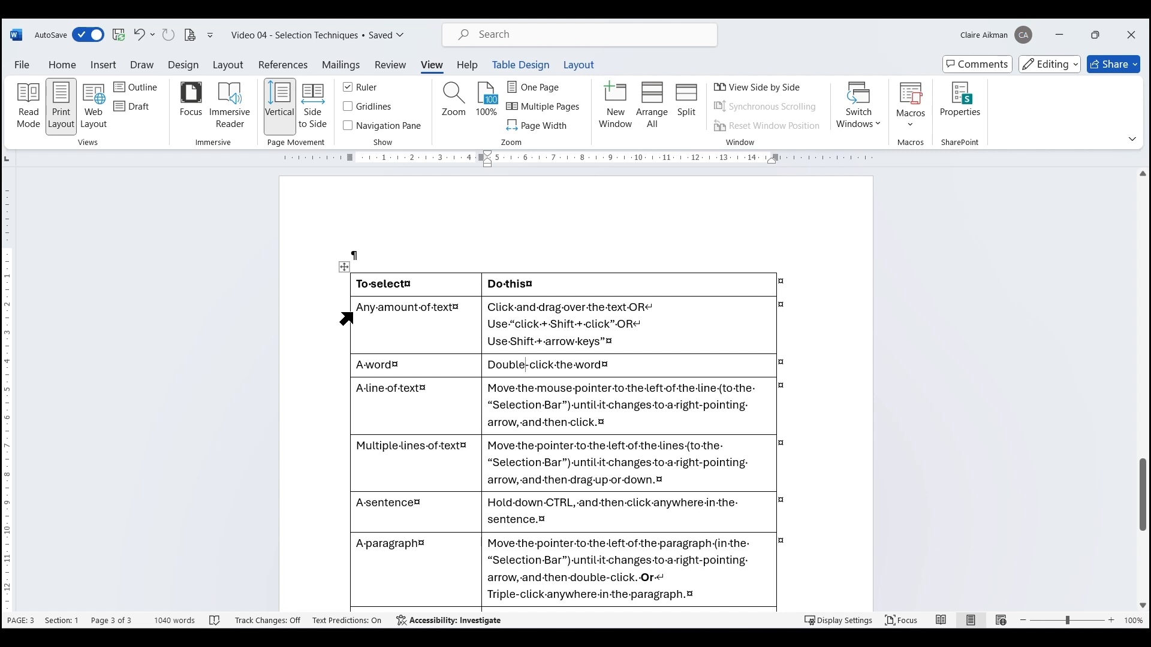
# Select single cells in turn: "Any amount of text", the instructions cell beside it, and "A word", then clear the selection
pyautogui.click(351, 315)
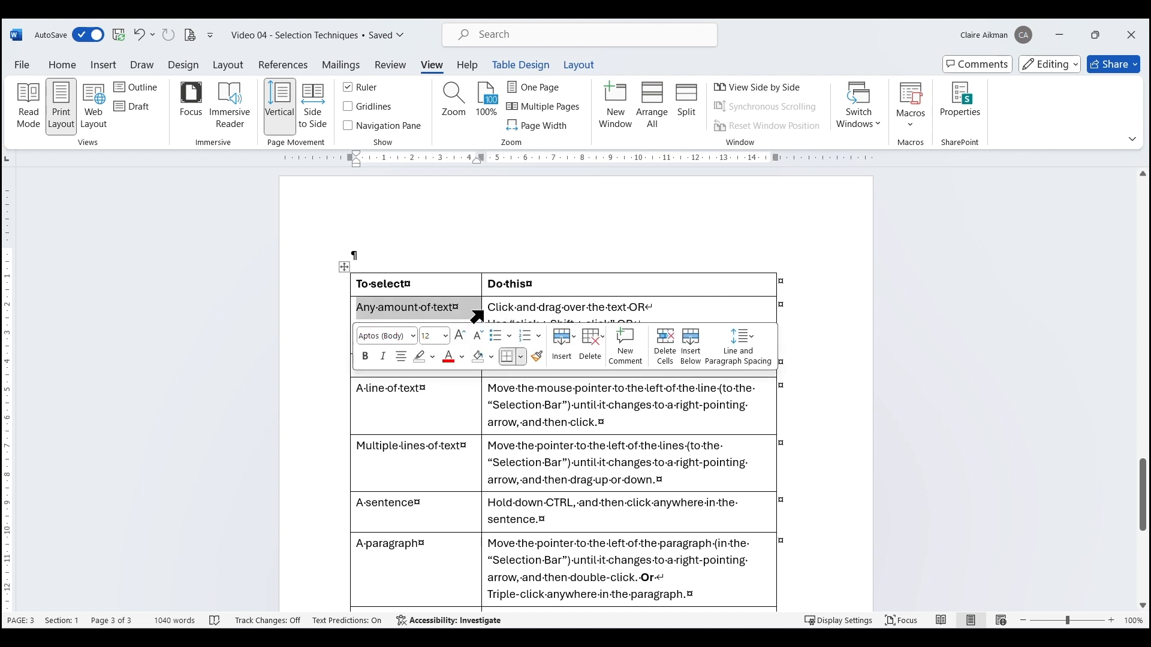
pyautogui.click(482, 311)
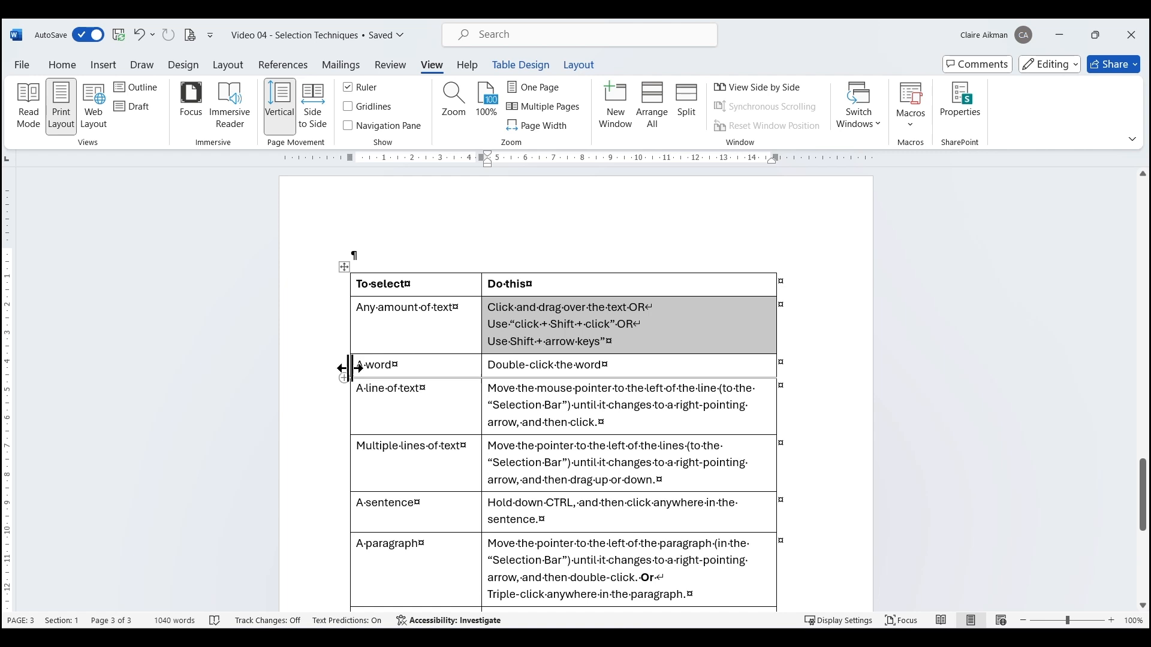
pyautogui.click(348, 372)
pyautogui.scroll(-5, 400, 498)
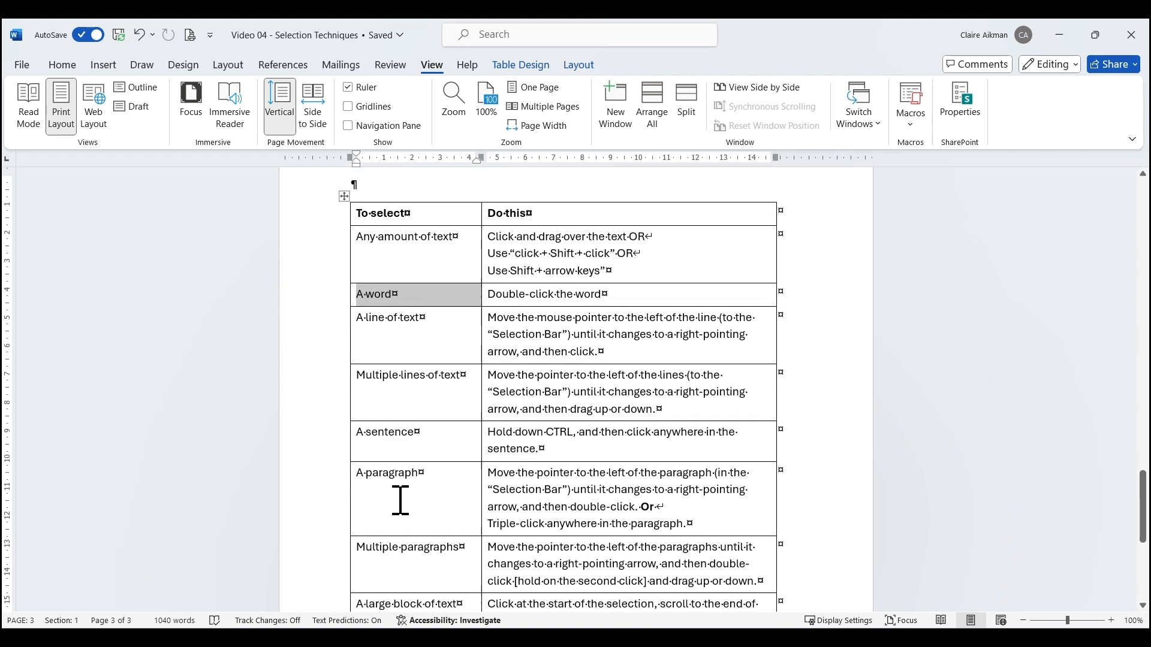
pyautogui.scroll(5, 520, 474)
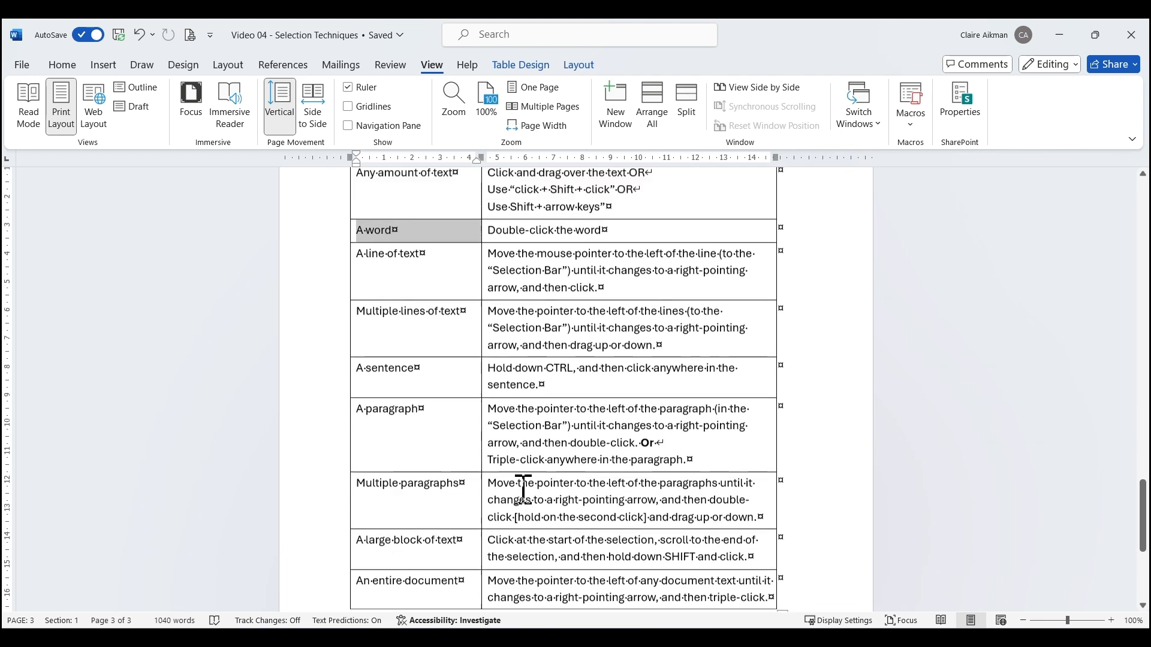
pyautogui.click(527, 324)
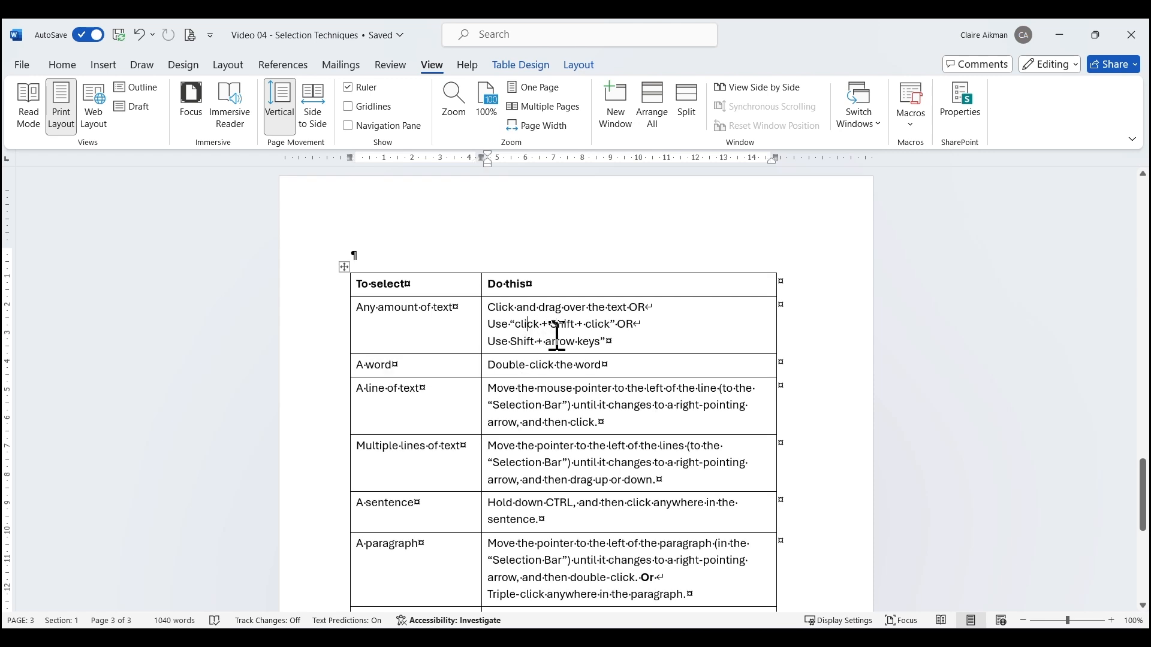